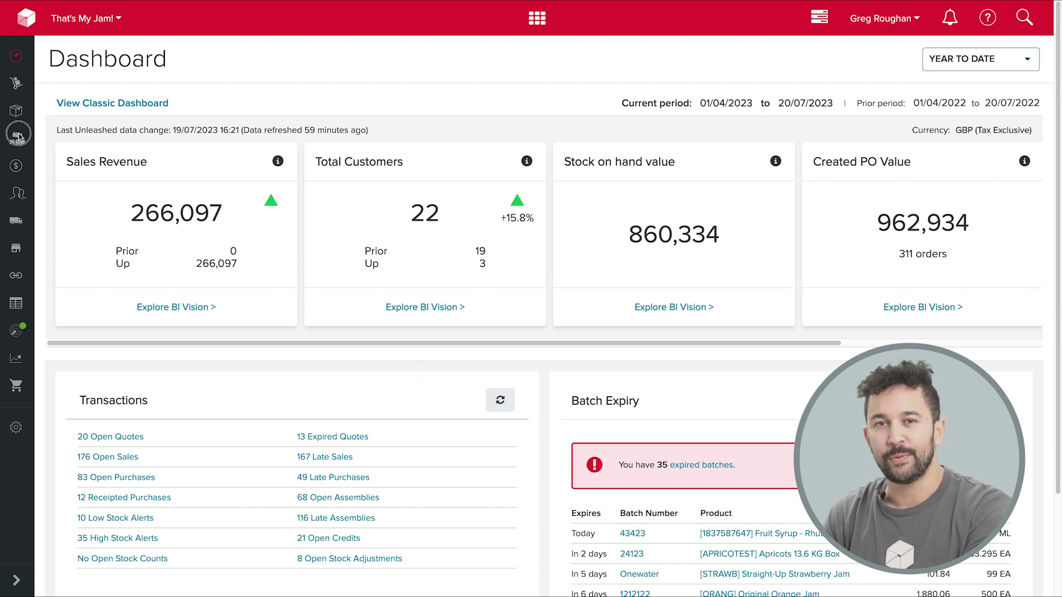
From the Dashboard, bring up the production menu listing Assemblies, Bill of Materials and Import/Export
mouse_move(20, 139)
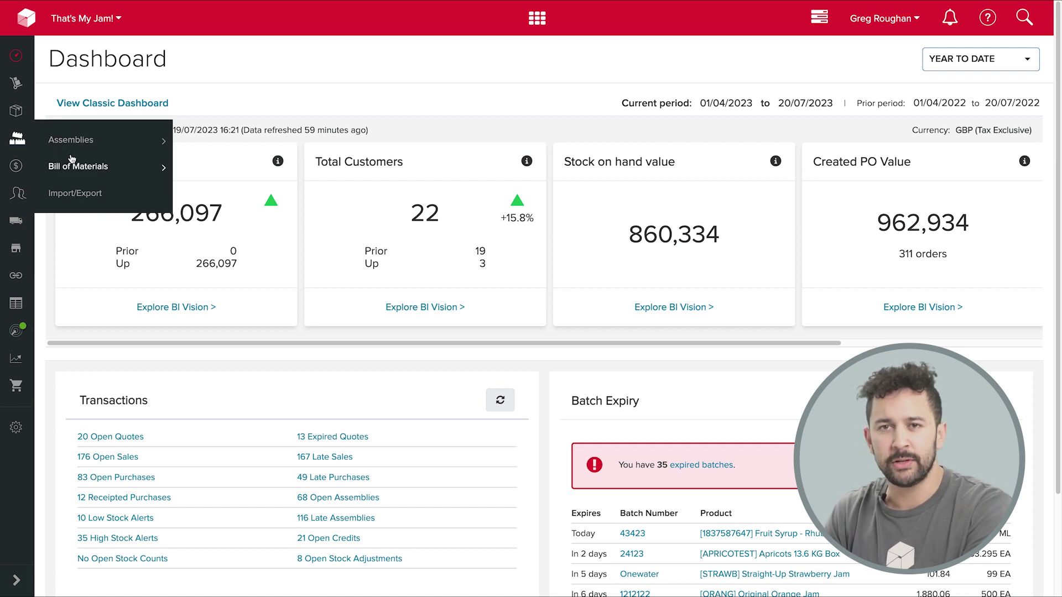
Open the View Bills Of Materials list showing BOM-00000022 down to BOM-00000001
click(105, 169)
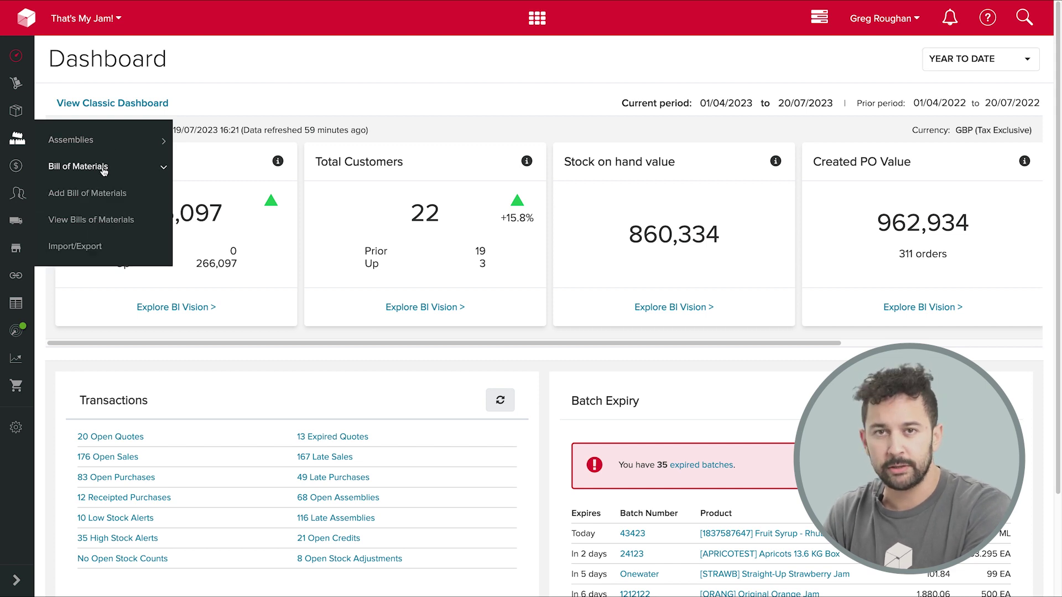
click(107, 221)
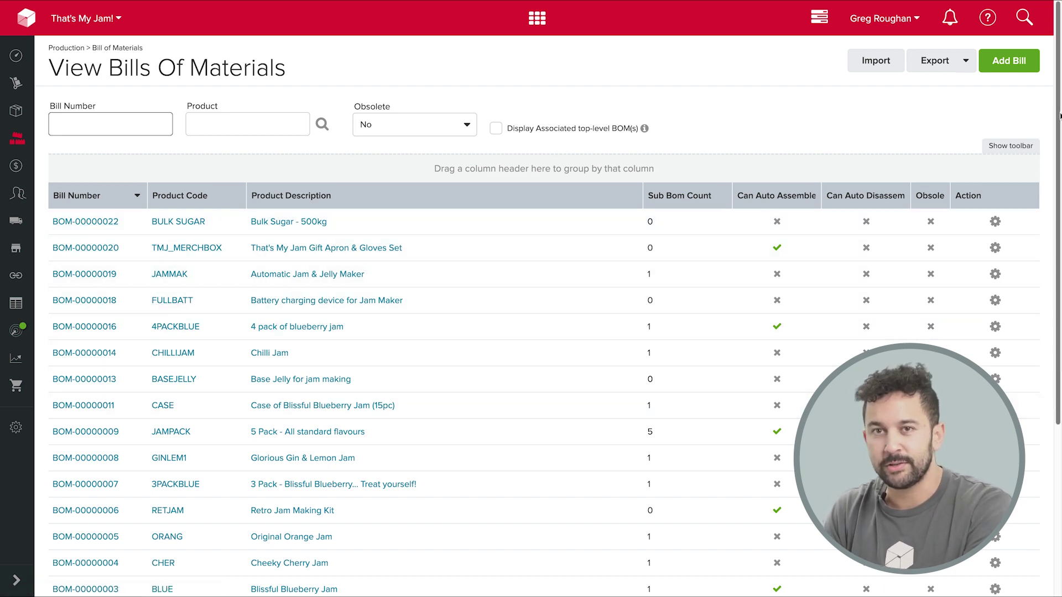
drag(1059, 114, 1058, 148)
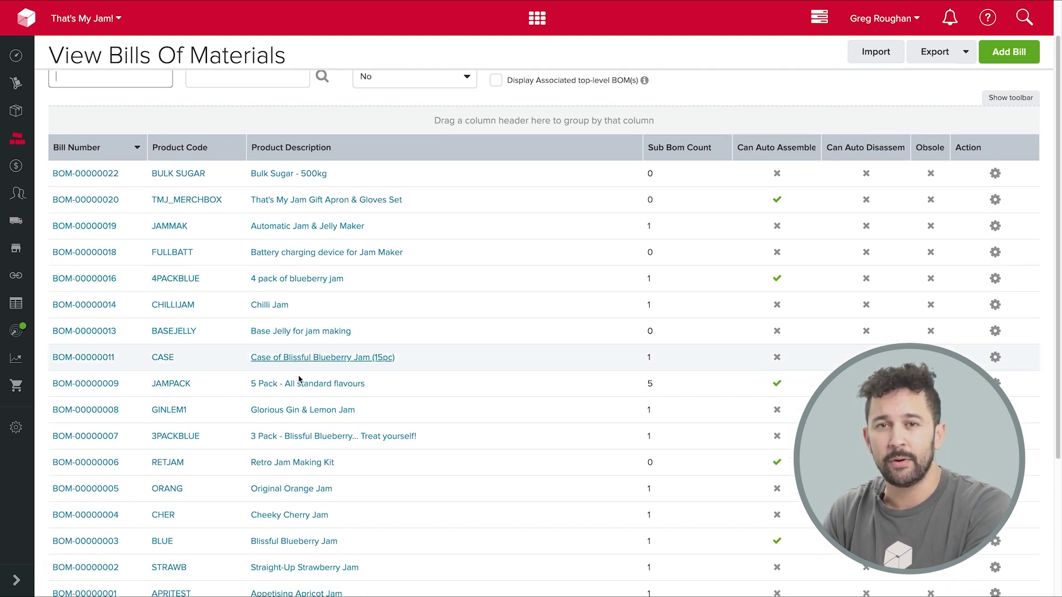
Open BOM-00000005 for Original Orange Jam and review its seven components totalling 4.79
click(62, 490)
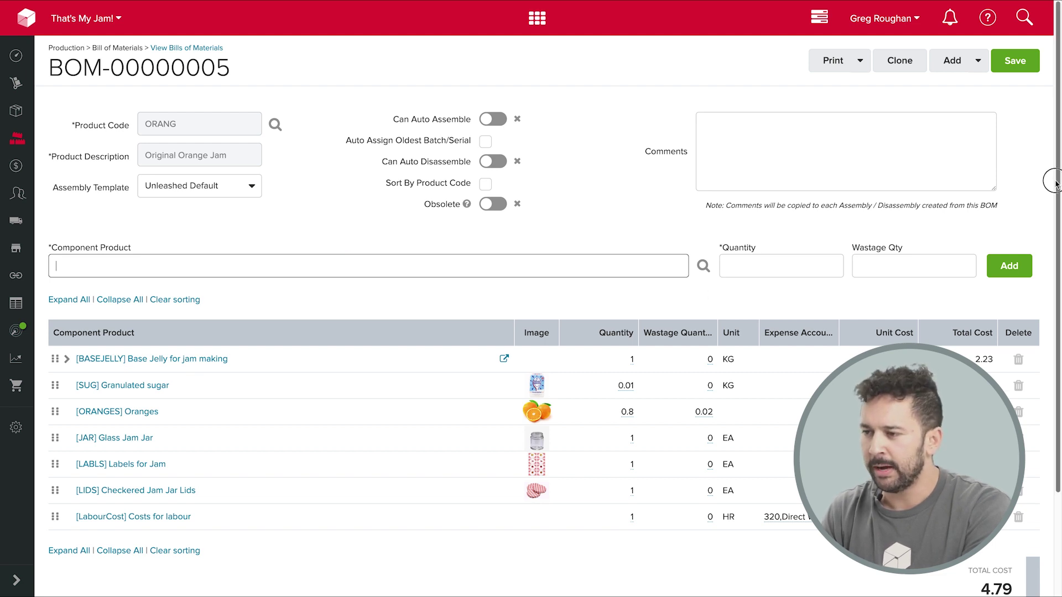
mouse_move(1055, 182)
mouse_down()
mouse_move(1057, 217)
mouse_move(1051, 183)
mouse_up()
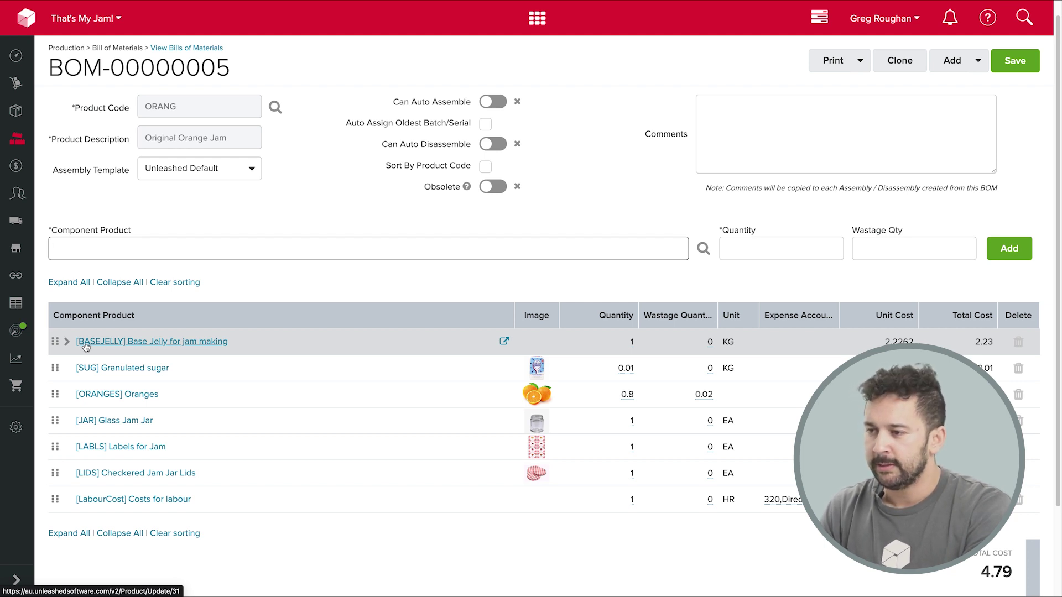
click(67, 342)
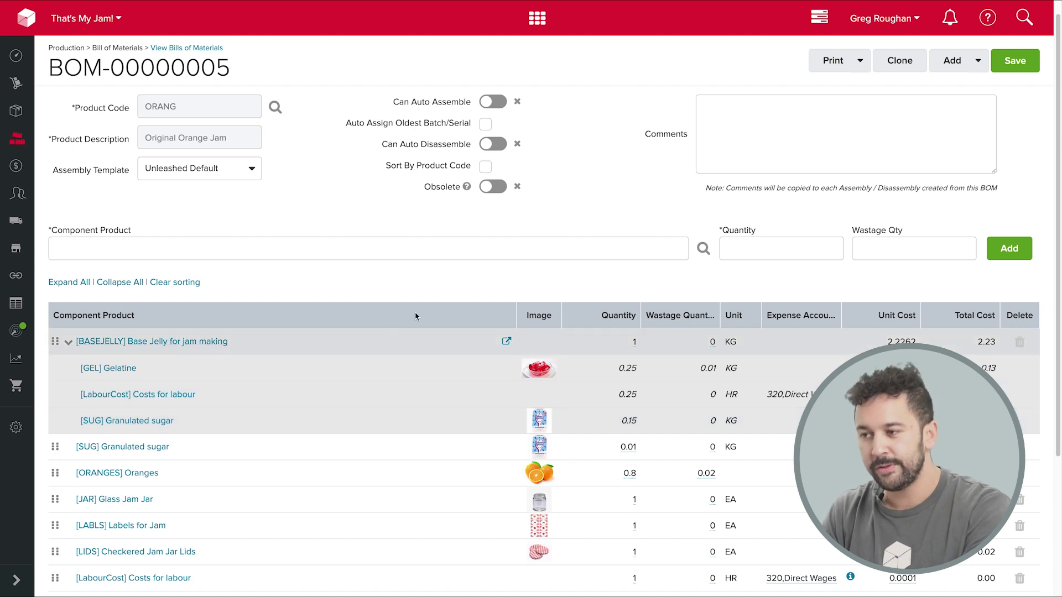
scroll(483, 275, down, 2)
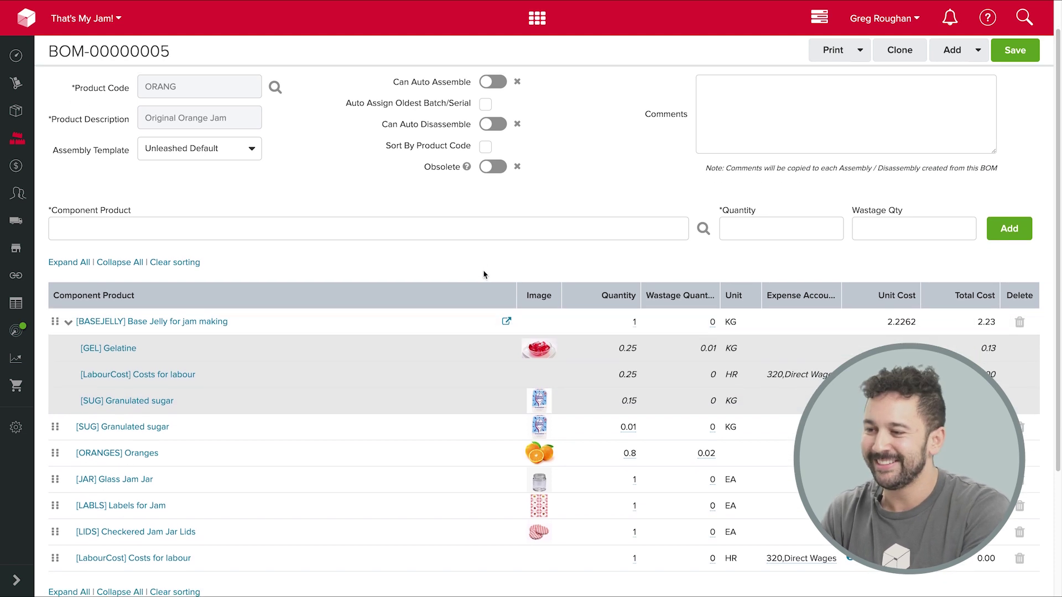
scroll(462, 309, up, 2)
scroll(447, 314, down, 1)
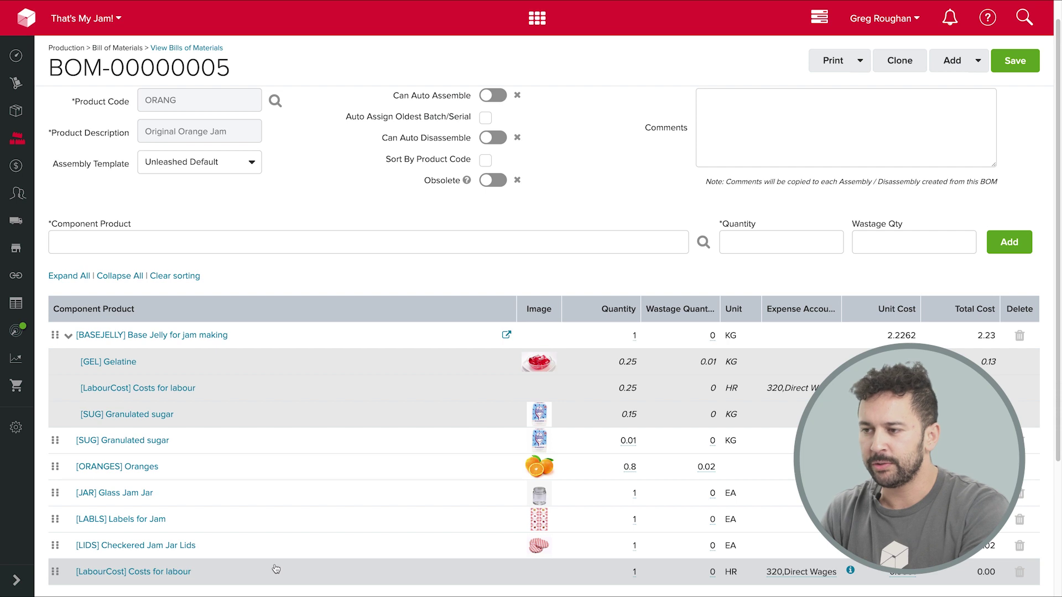
scroll(284, 570, down, 2)
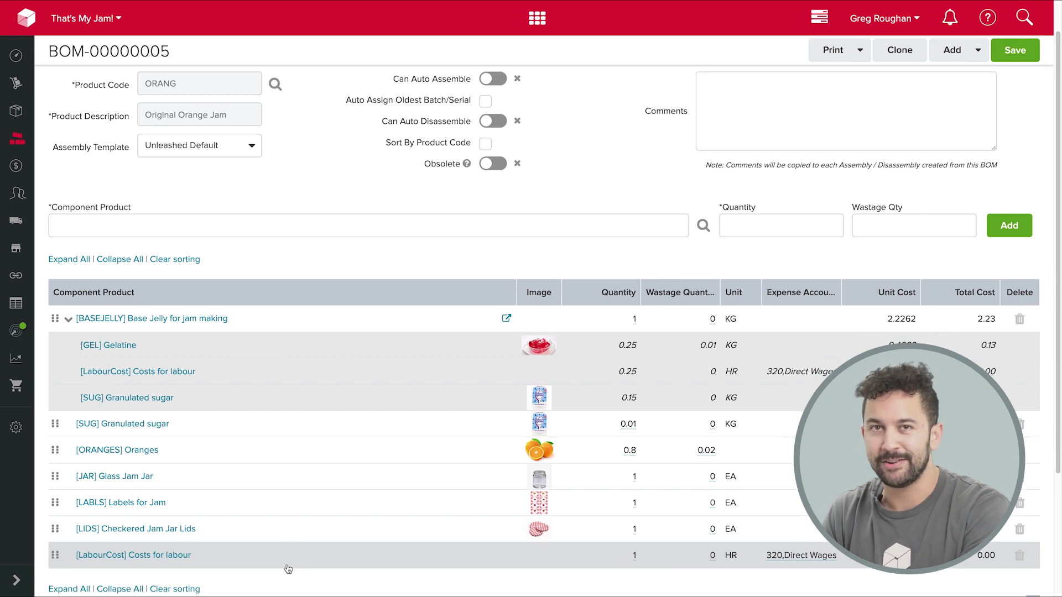
scroll(288, 569, down, 1)
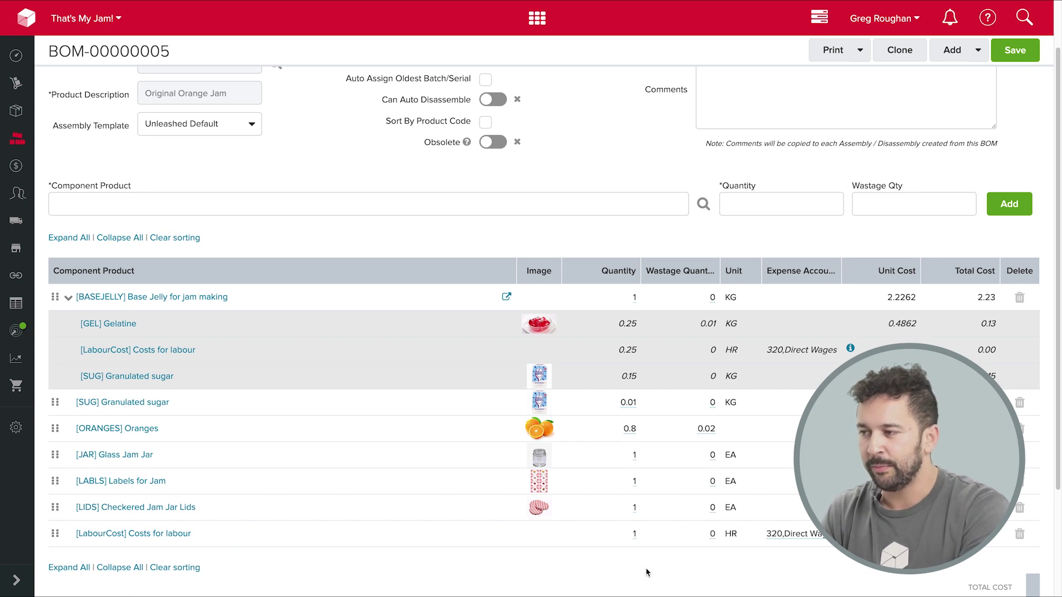
scroll(645, 572, down, 1)
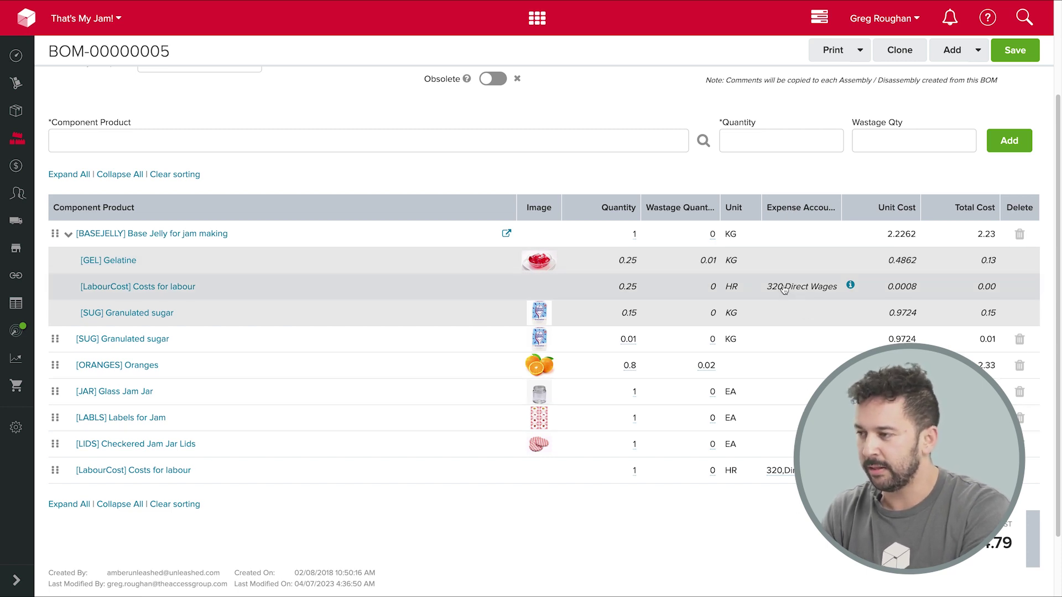
mouse_move(849, 288)
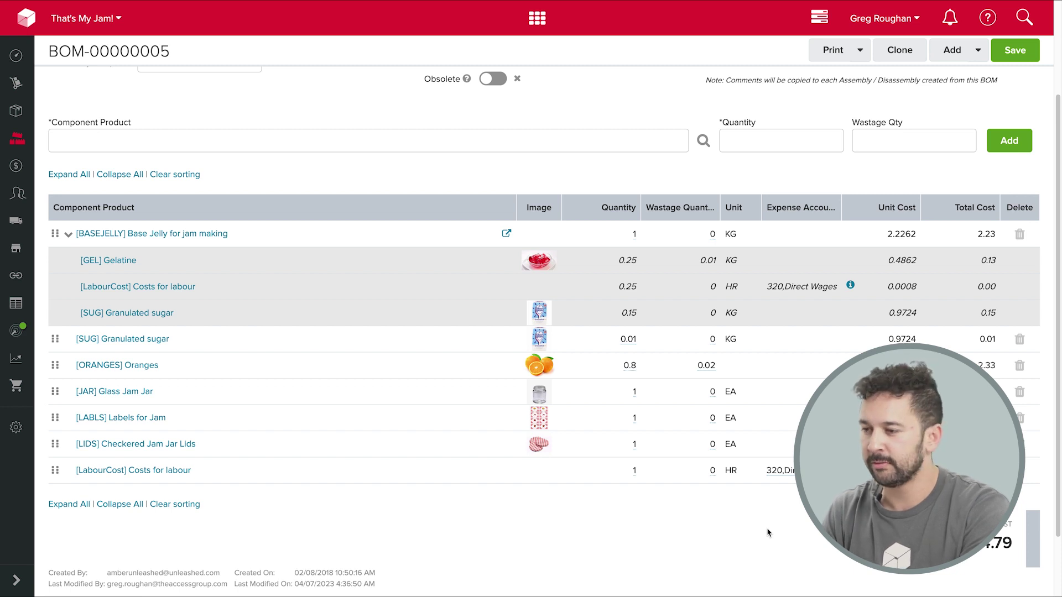
scroll(768, 532, up, 3)
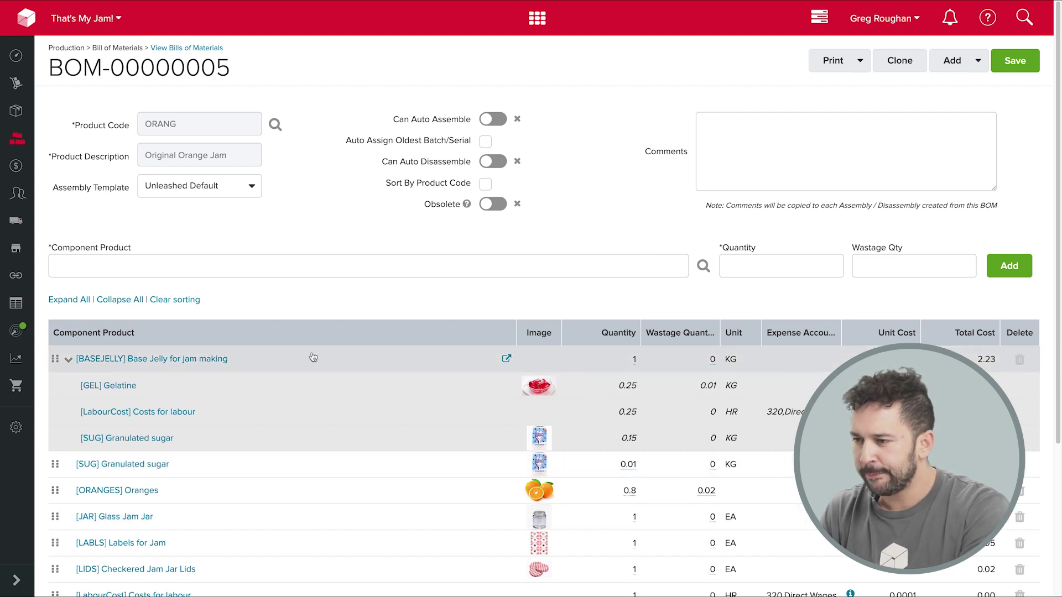
click(68, 360)
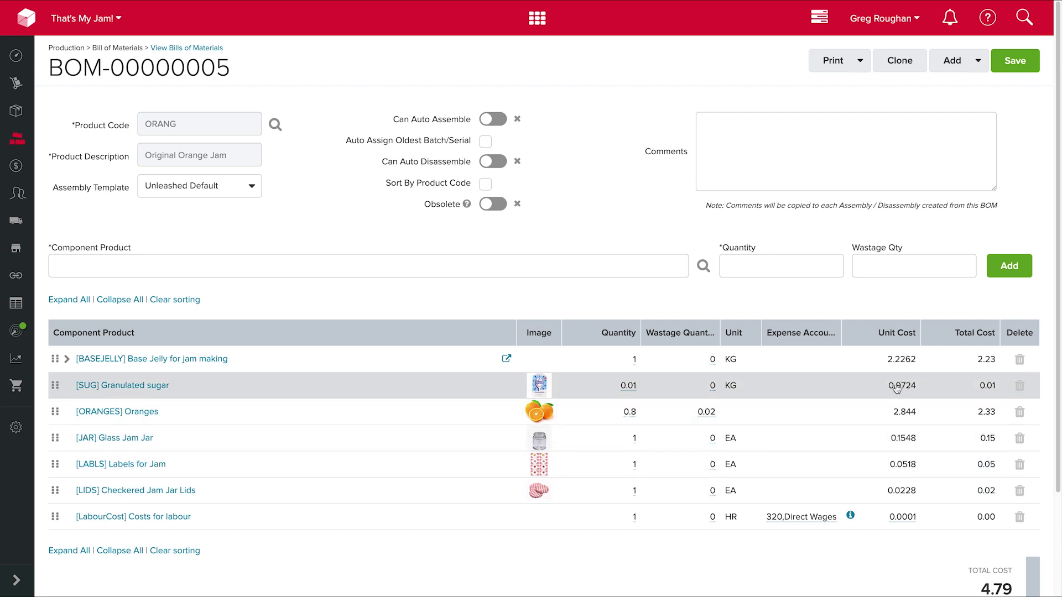
scroll(939, 392, down, 1)
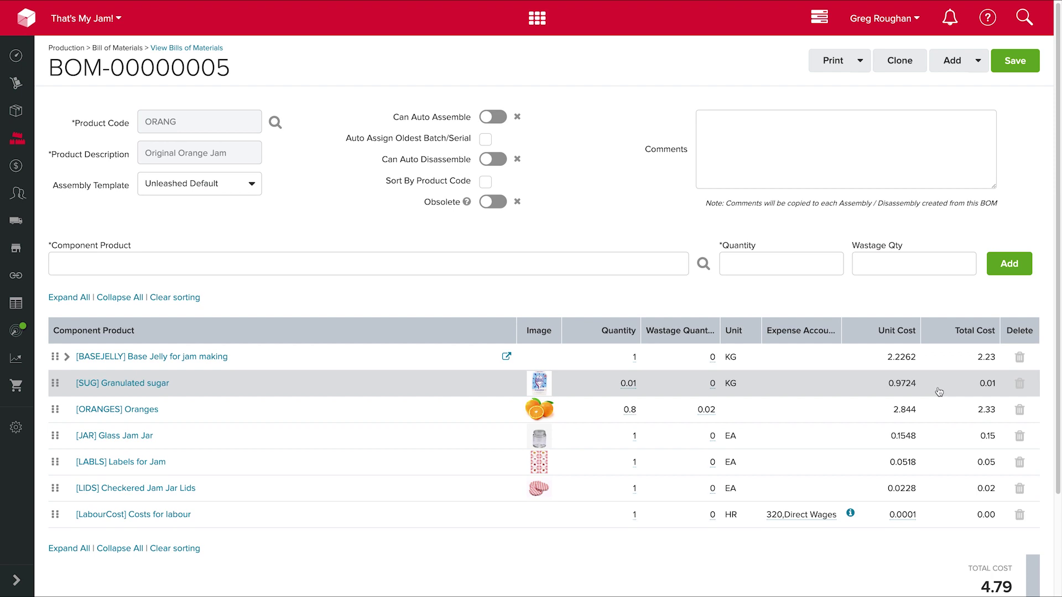
scroll(939, 392, down, 3)
scroll(939, 392, up, 3)
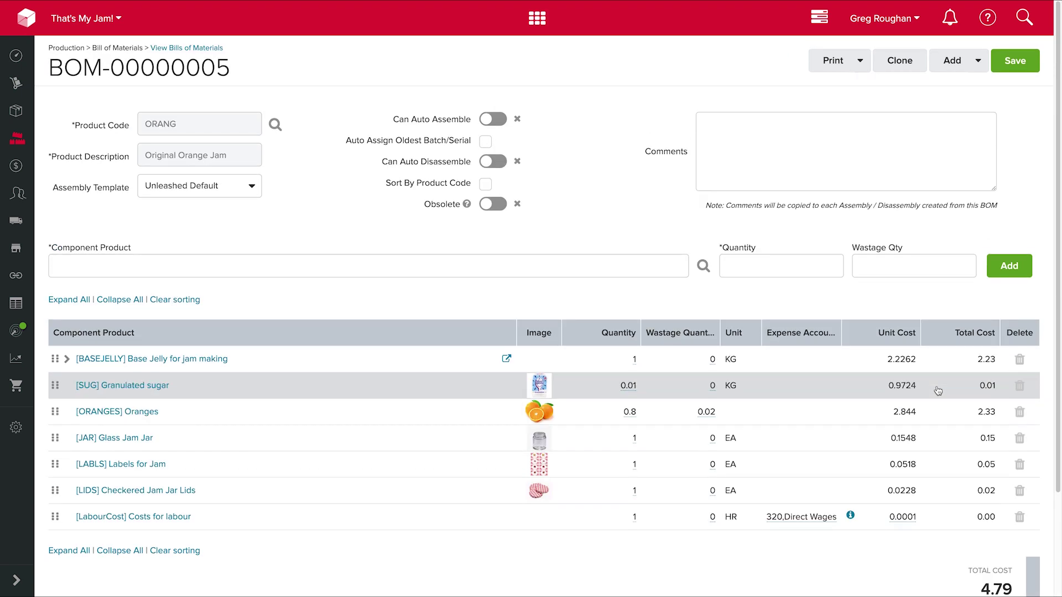
mouse_move(430, 586)
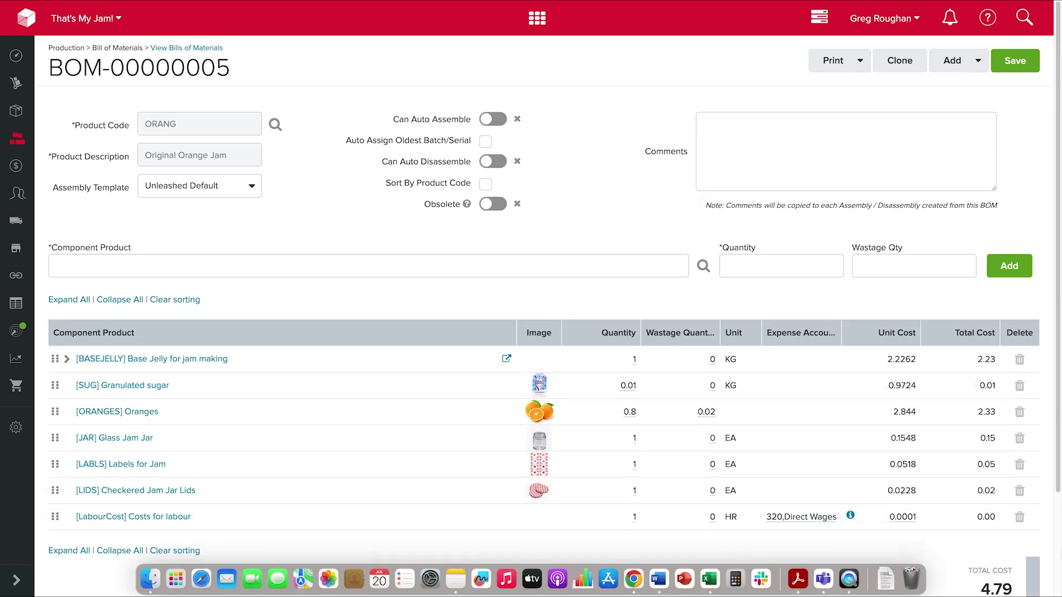
drag(1058, 390, 1058, 403)
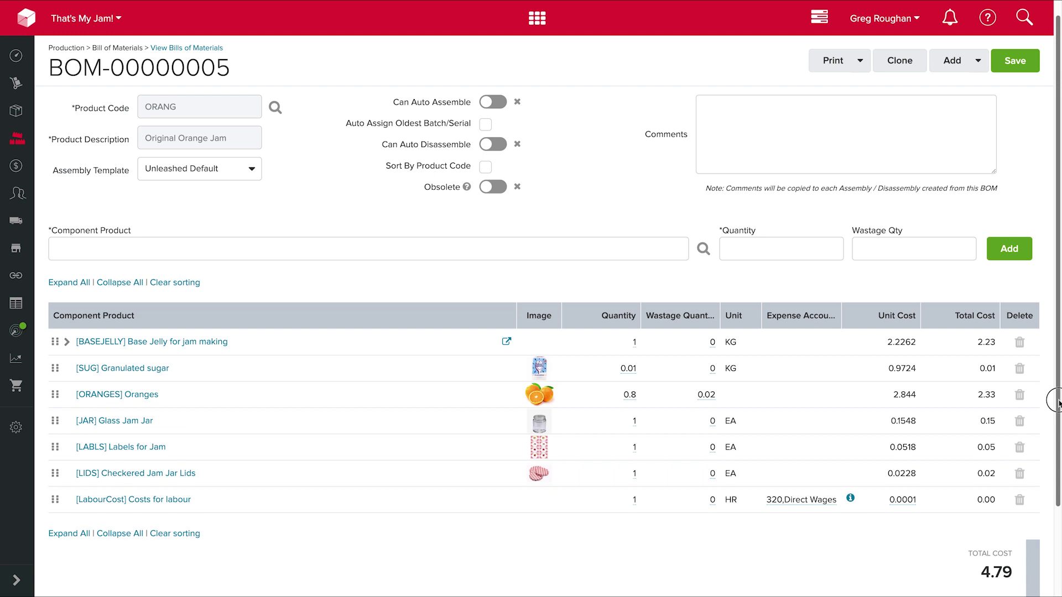
drag(1058, 402, 1058, 411)
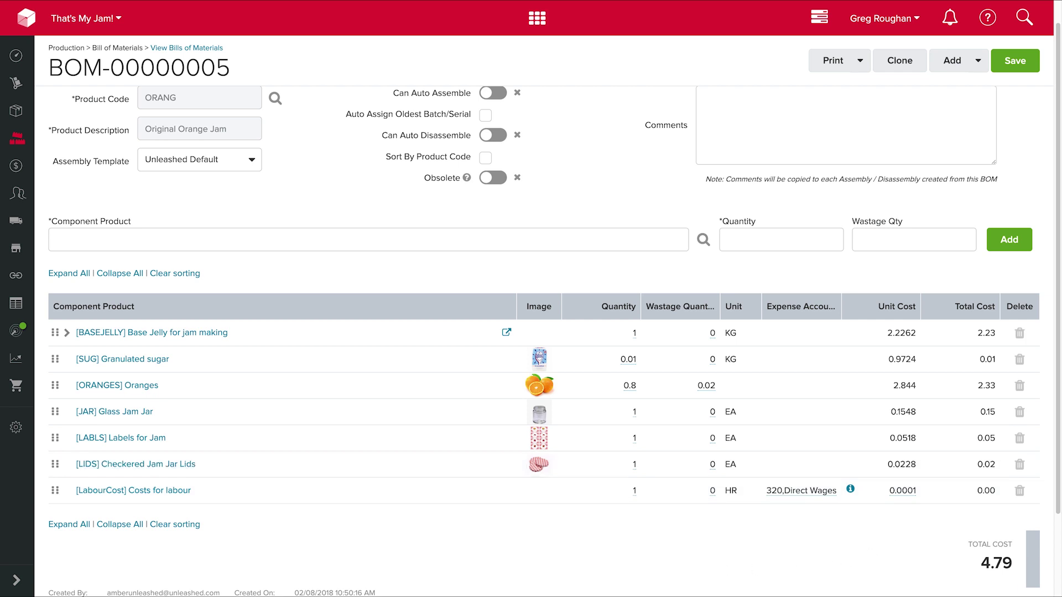
Open the SUG Granulated sugar product and review its details, including the 1,000 kg Pallet unit
click(116, 360)
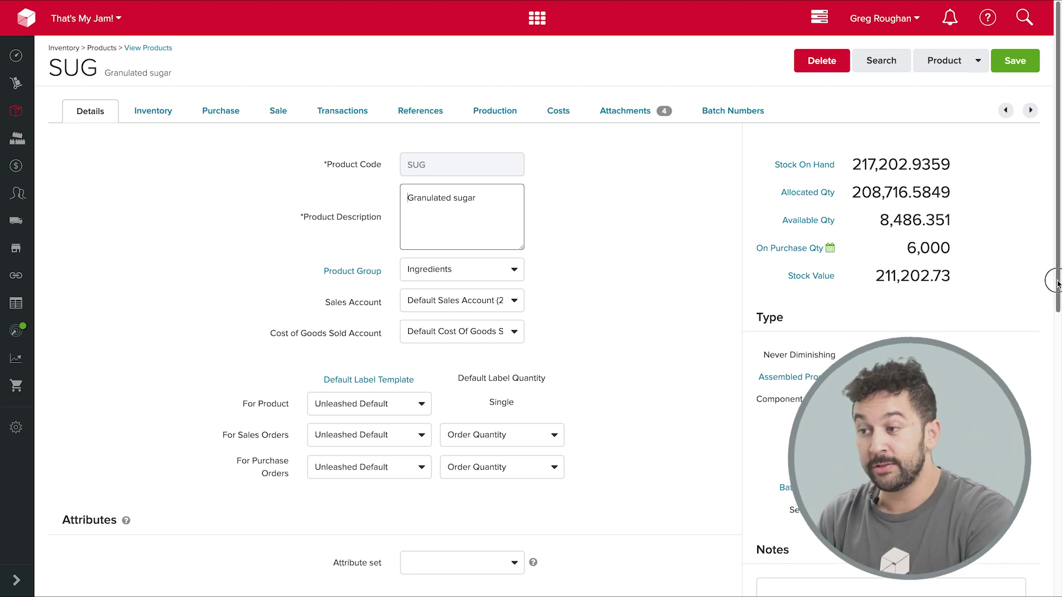
drag(1056, 286, 1033, 466)
scroll(1033, 466, down, 3)
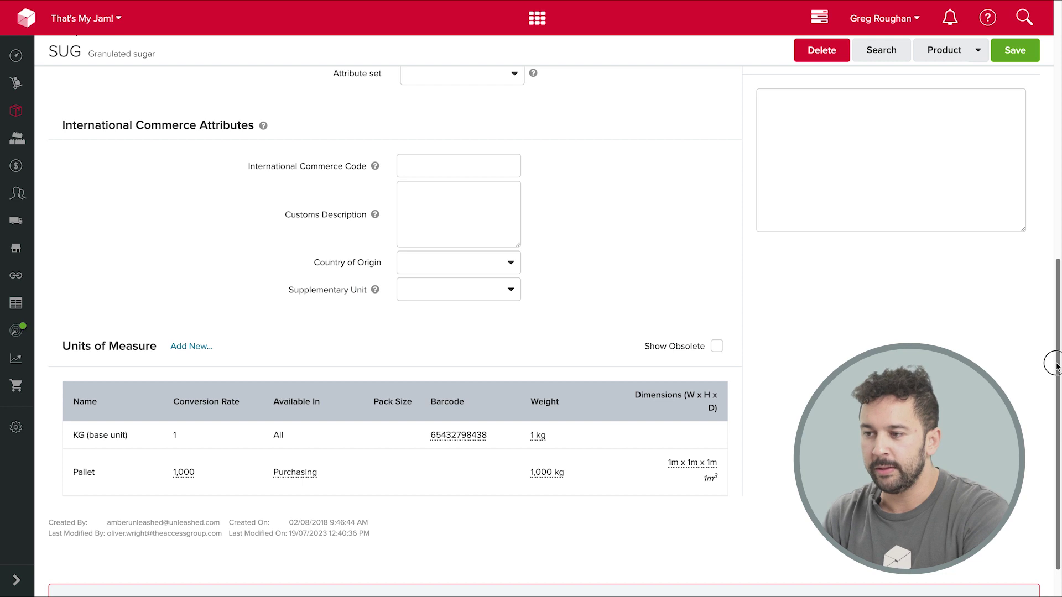
drag(1056, 365, 1057, 94)
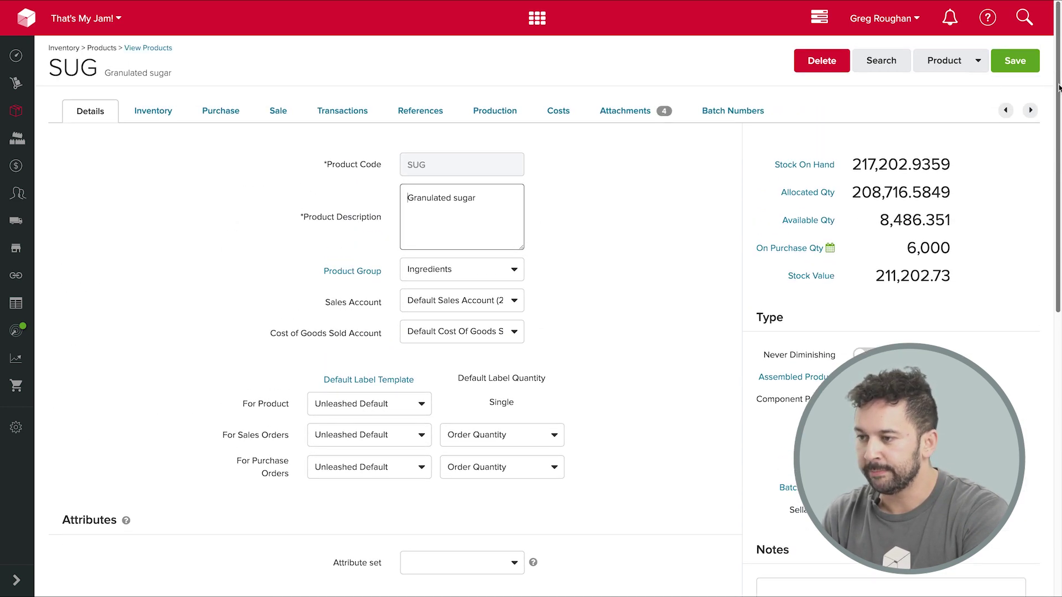
Check sugar's warehouse stock, then list the nine bills of materials that use it
click(155, 114)
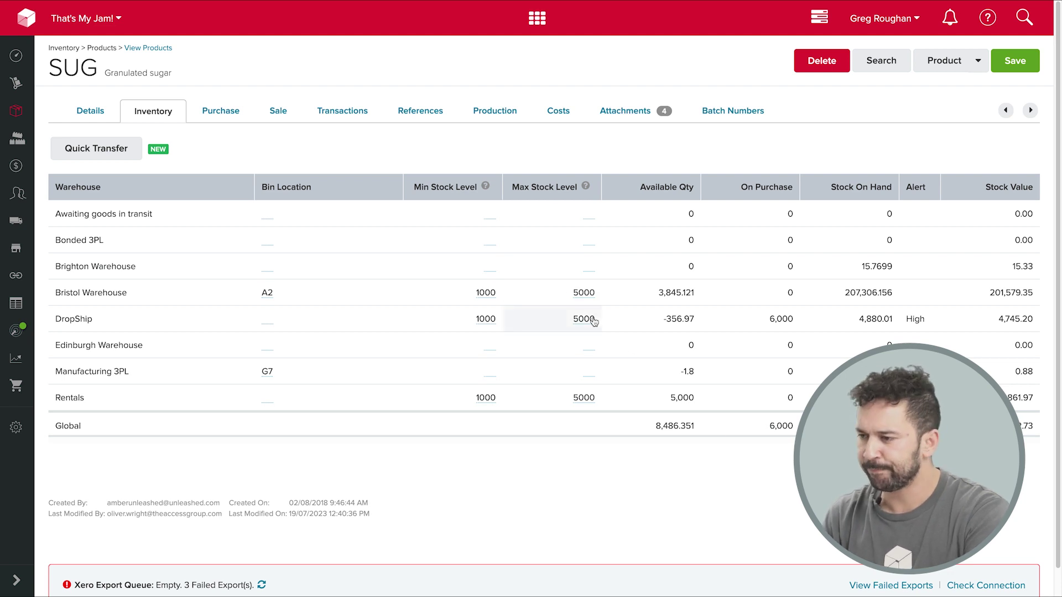
click(478, 112)
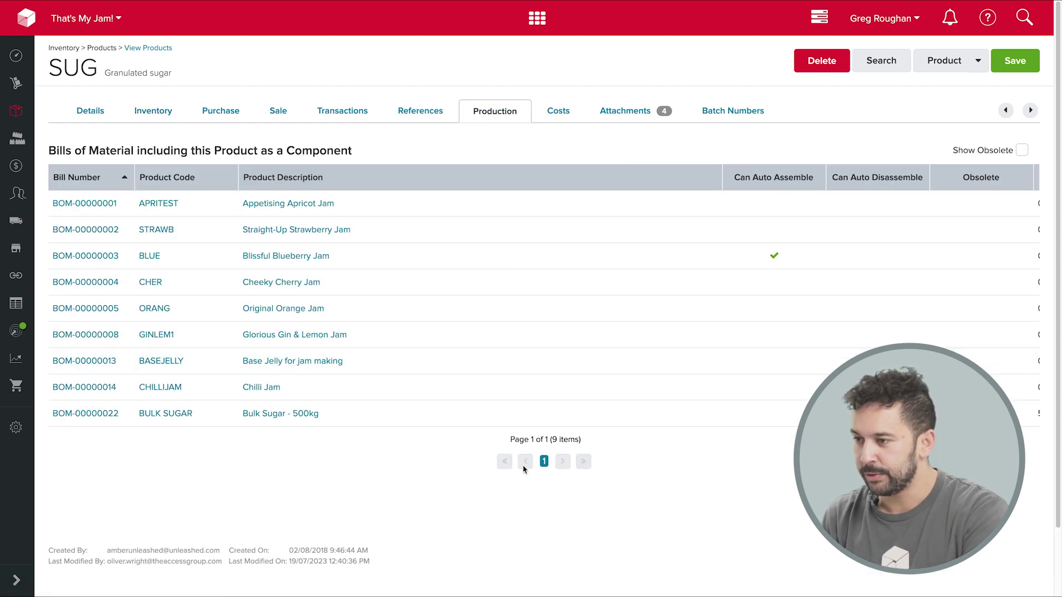
Review sugar's cost history: average land cost 0.9724, last cost 1.00, and purchase-order transactions
click(561, 111)
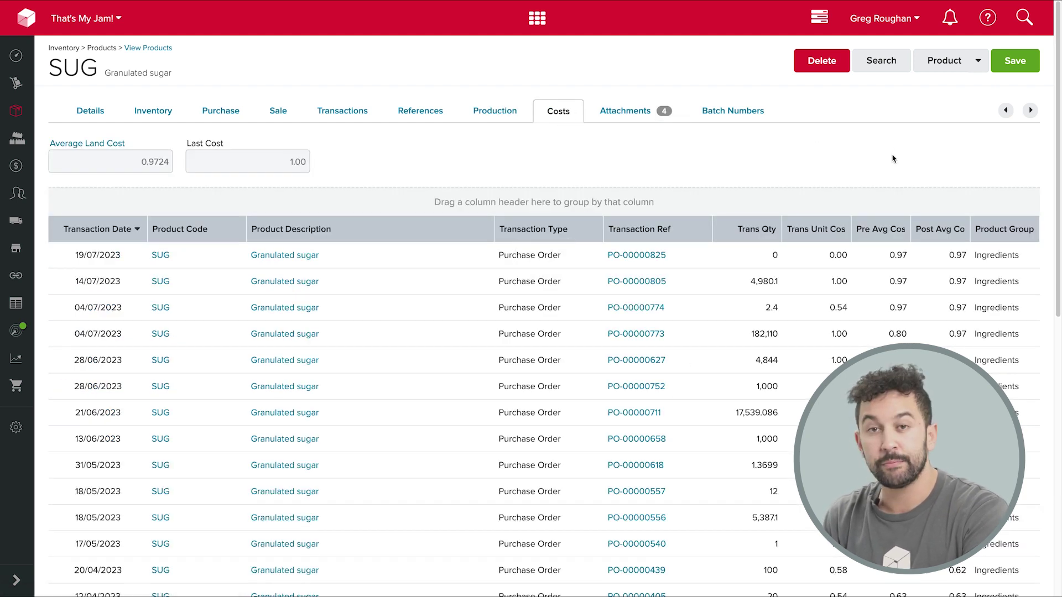
scroll(895, 146, down, 1)
scroll(895, 144, down, 1)
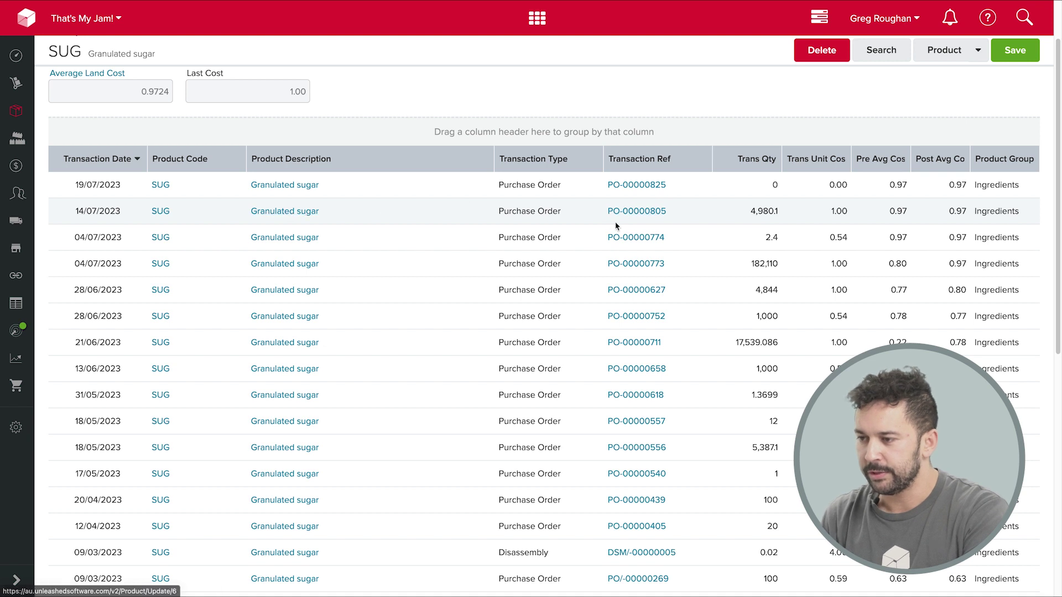
scroll(778, 301, down, 3)
scroll(782, 301, up, 5)
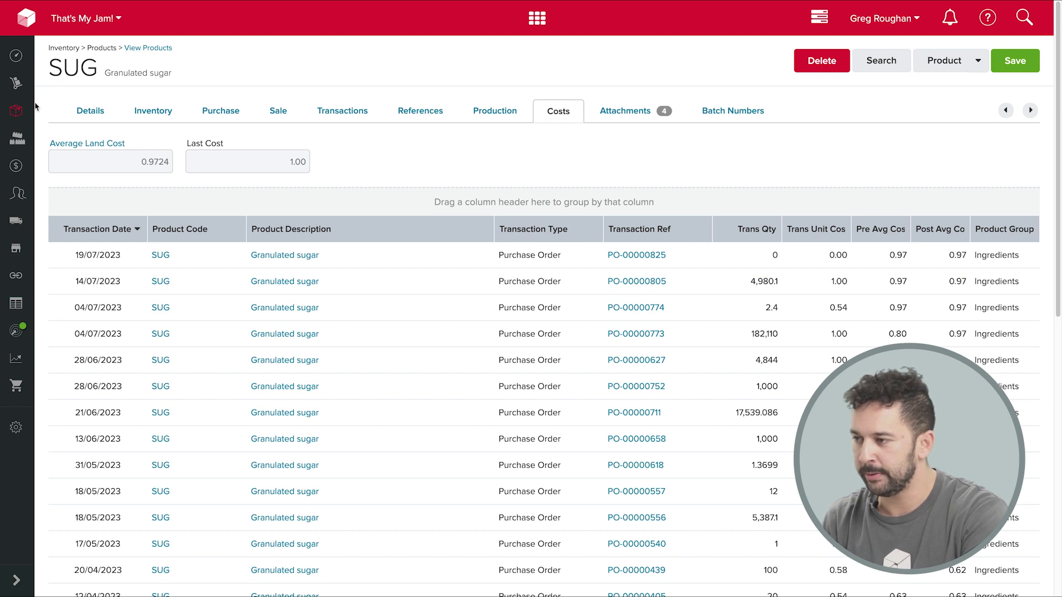
Return to bill BOM-00000005 for Original Orange Jam through the bills of materials list
mouse_move(17, 138)
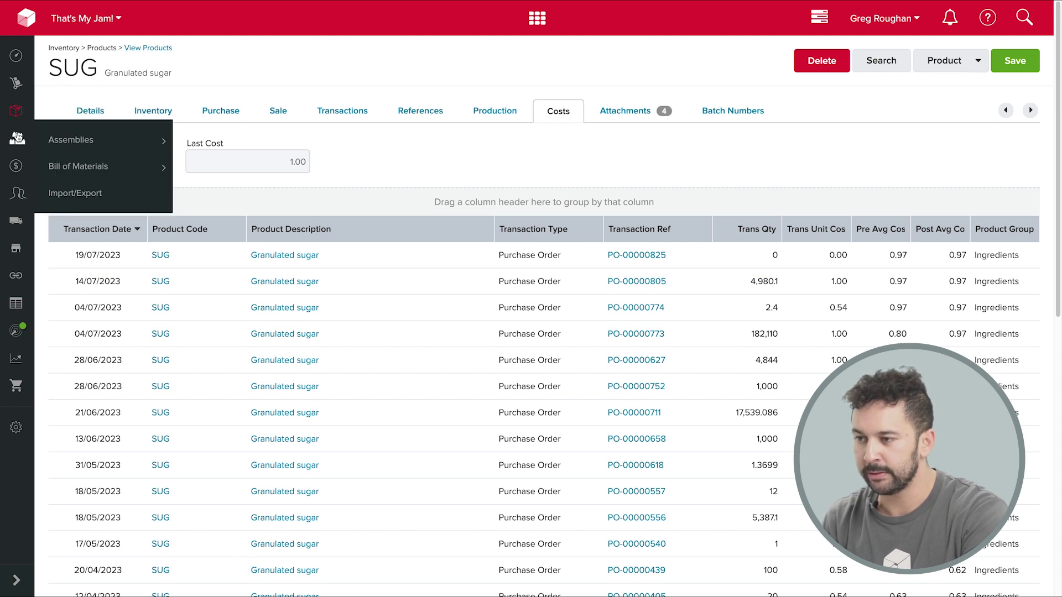
click(58, 167)
click(70, 224)
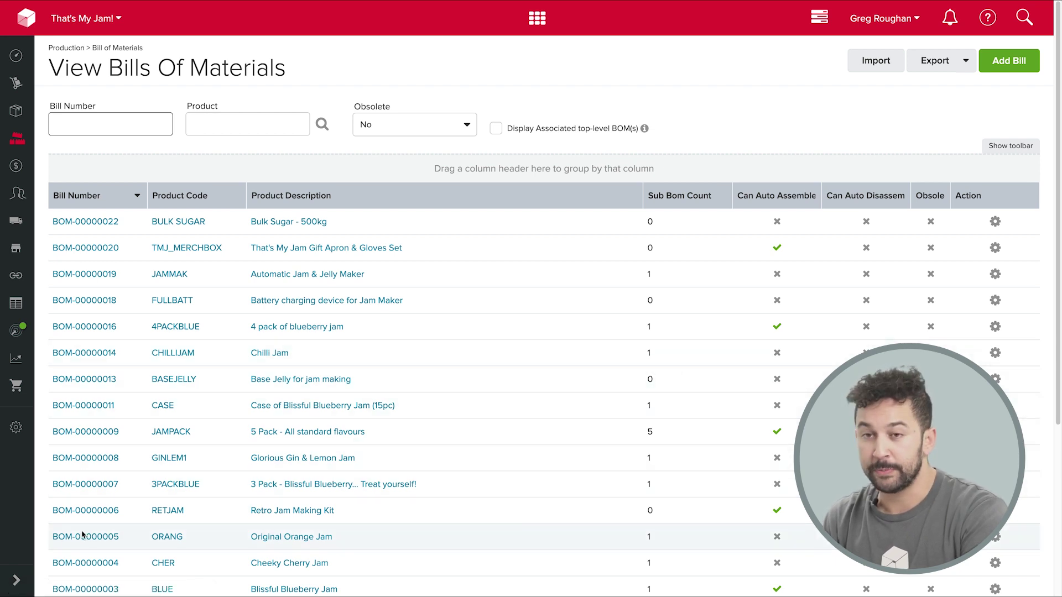
click(82, 537)
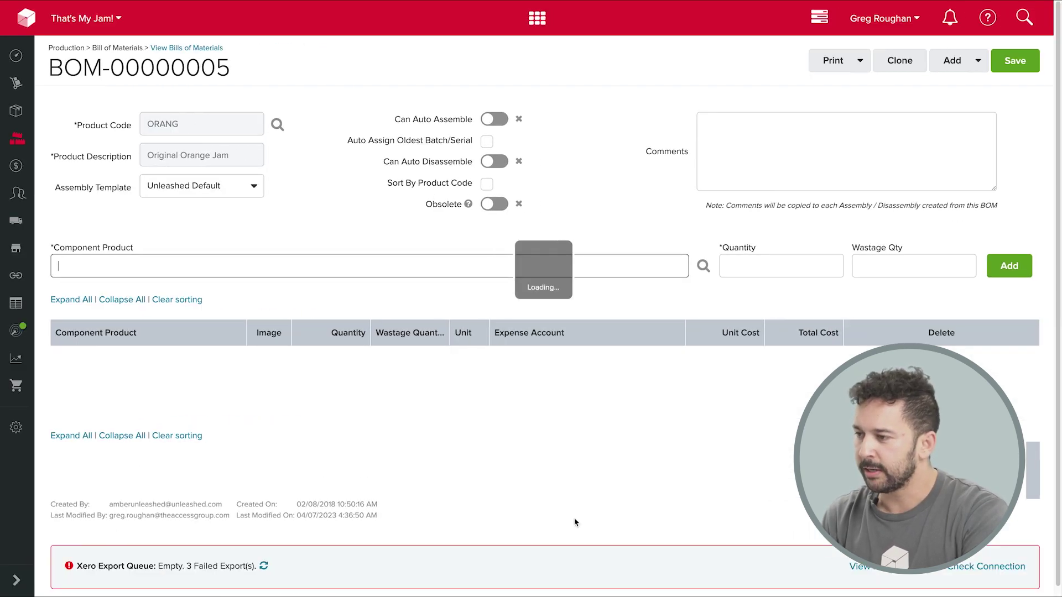
scroll(995, 497, down, 1)
drag(978, 557, 1024, 564)
click(833, 560)
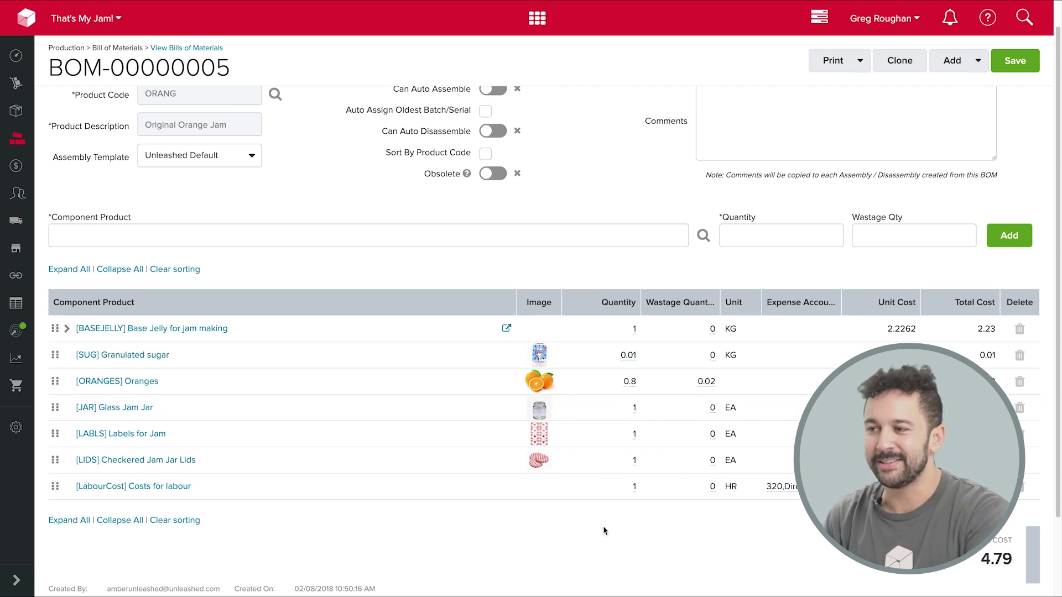
scroll(1056, 389, up, 1)
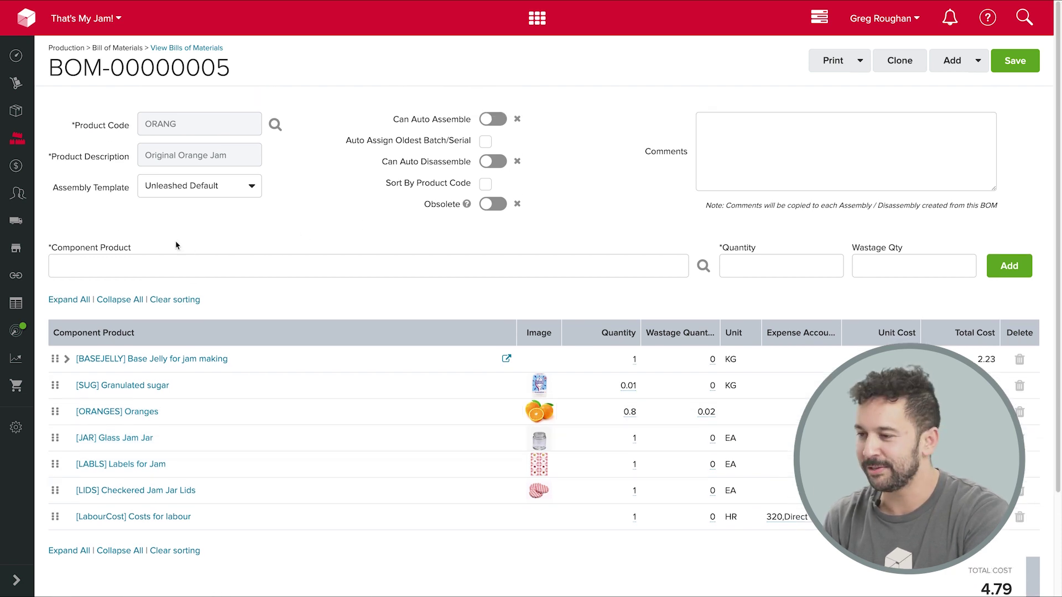
Start a new assembly for ORANG Original Orange Jam, drawing components from BOM-00000005
mouse_move(15, 149)
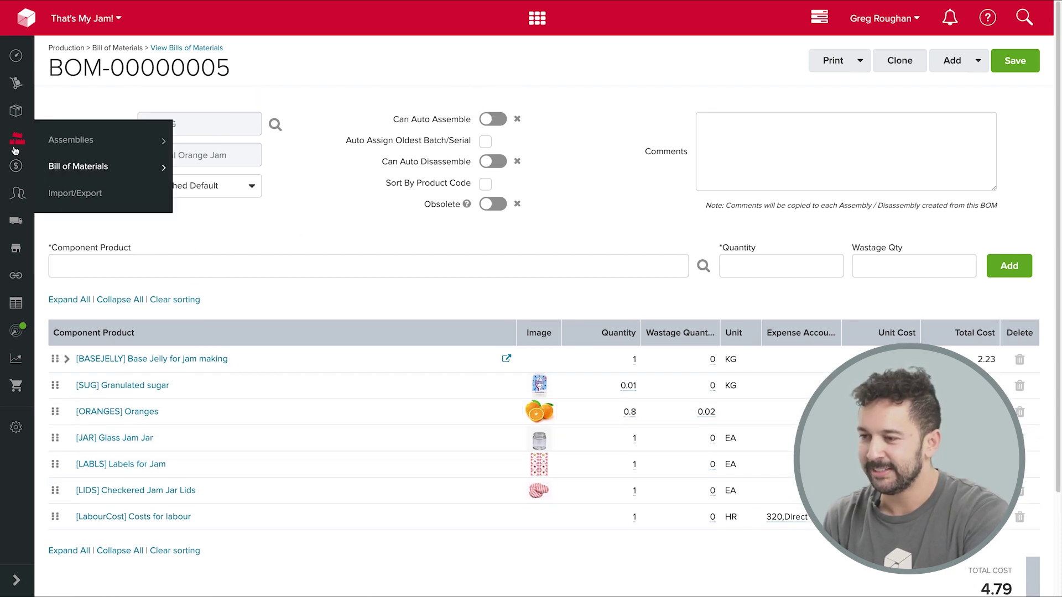
click(86, 140)
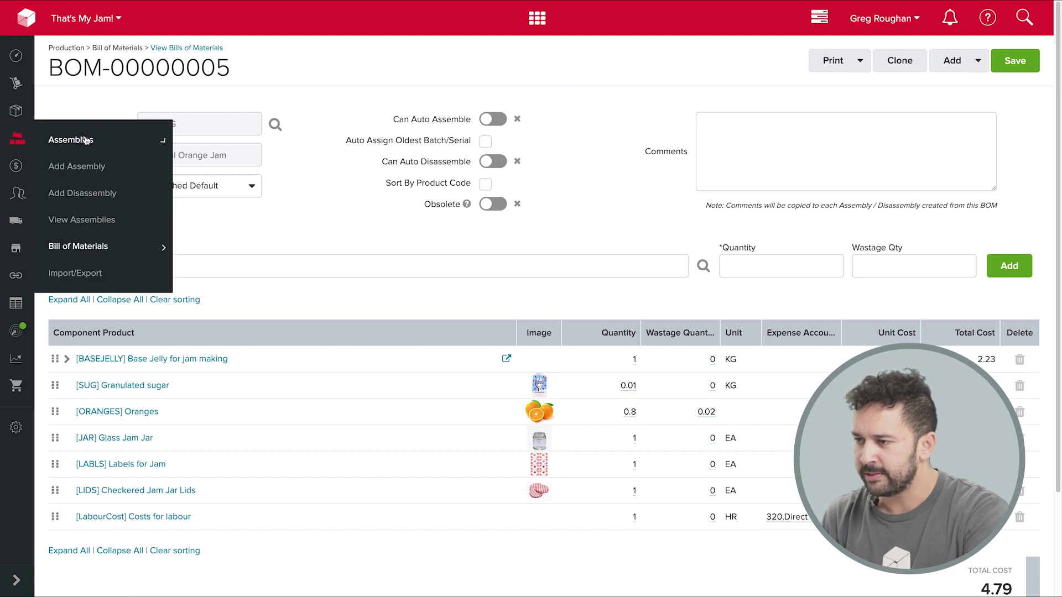
click(78, 167)
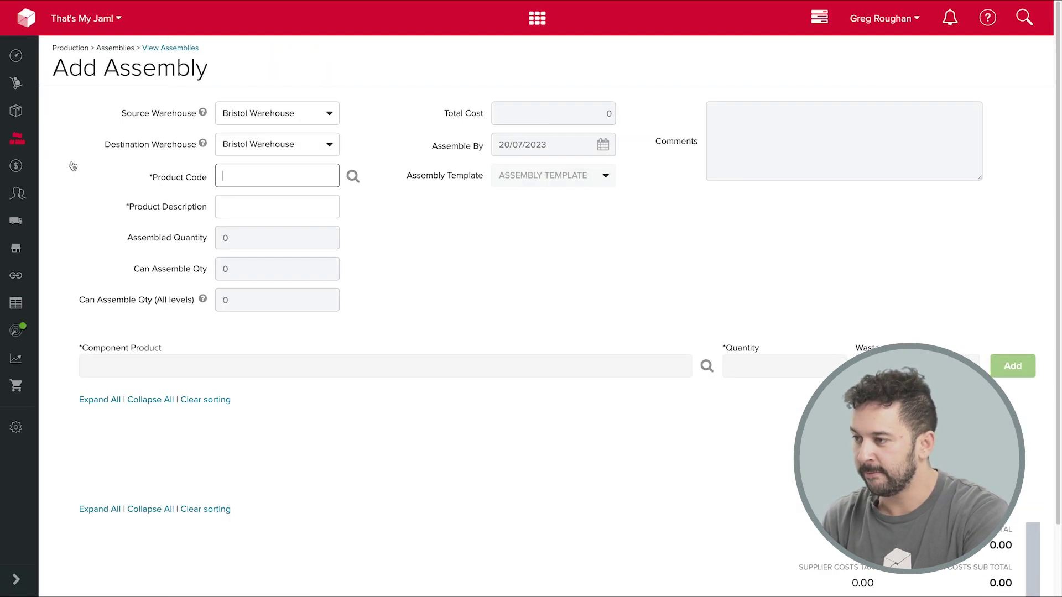
text(or)
click(249, 193)
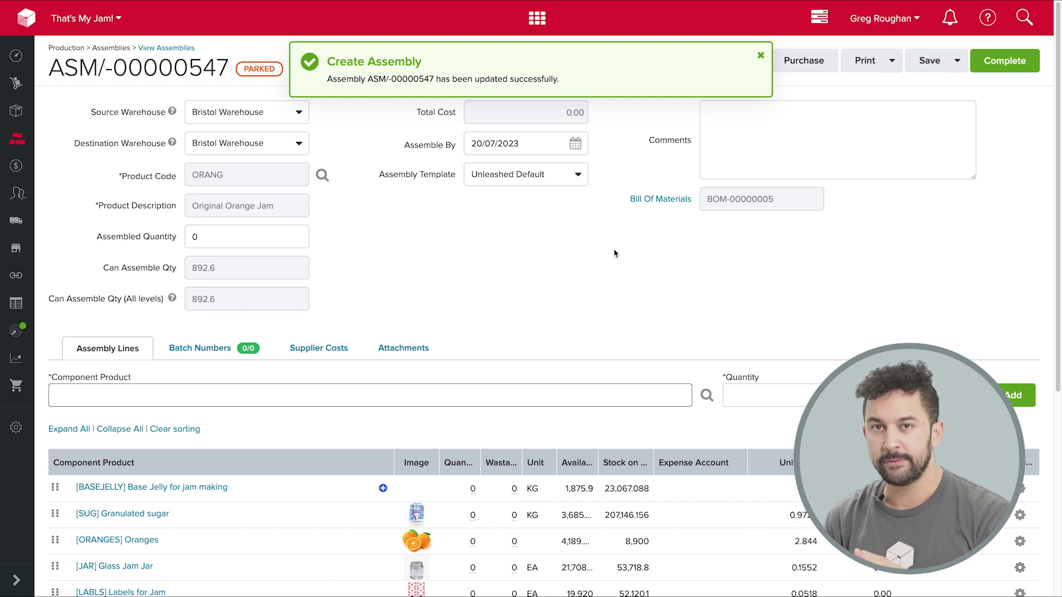
scroll(613, 254, down, 2)
scroll(614, 254, down, 2)
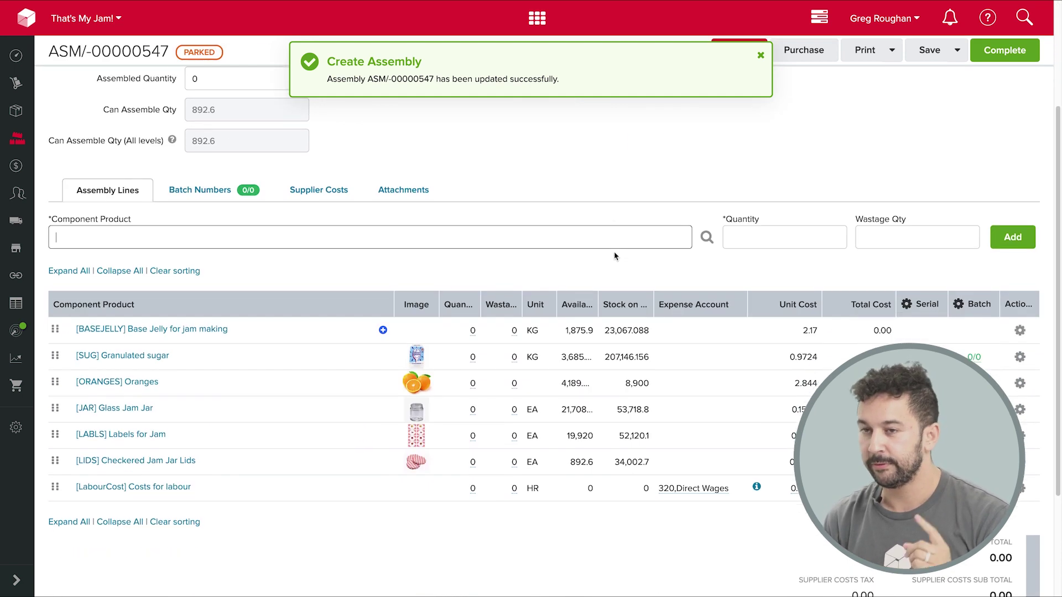
scroll(603, 255, up, 4)
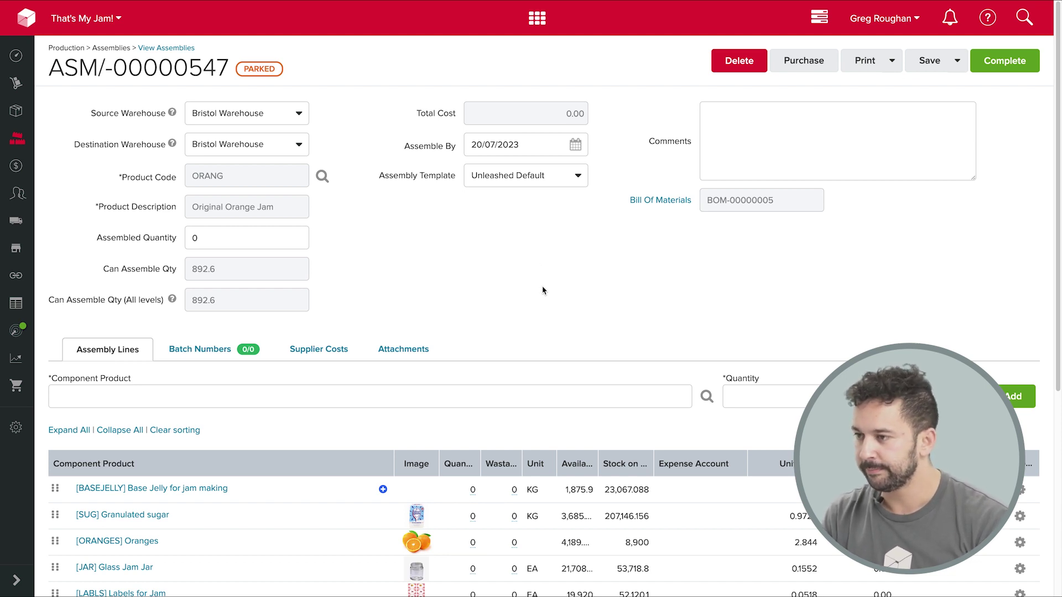
Keep Bristol Warehouse as the source and set the destination warehouse to Manufacturing 3PL
click(297, 115)
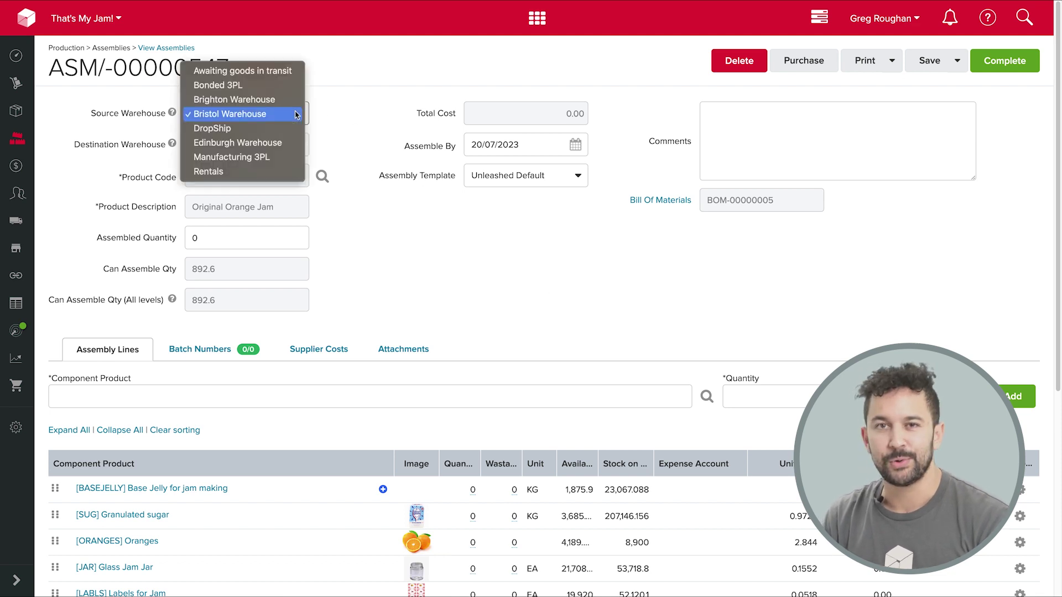
click(243, 118)
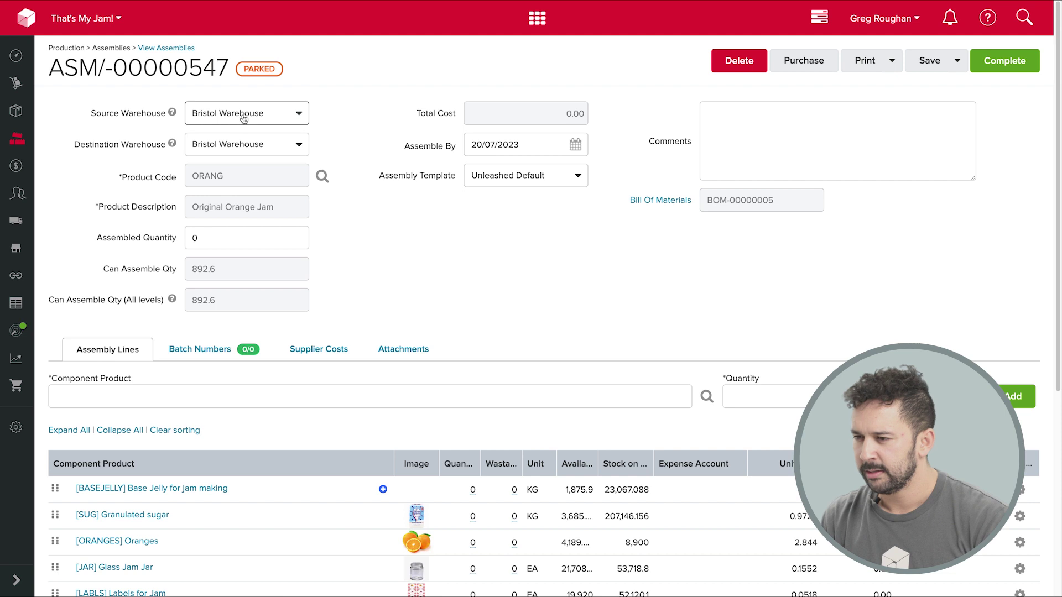
click(261, 143)
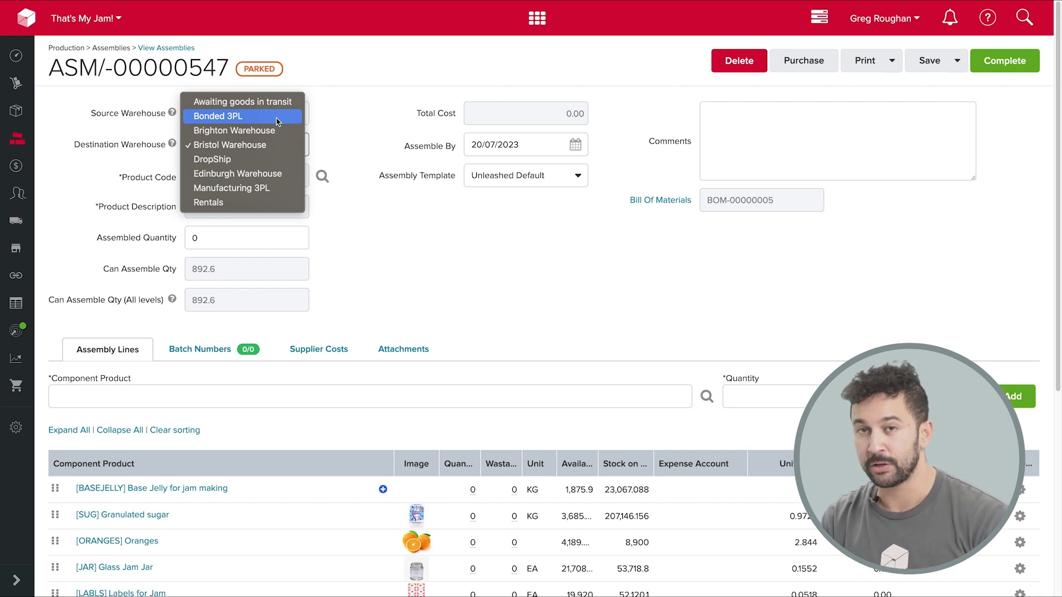
click(279, 190)
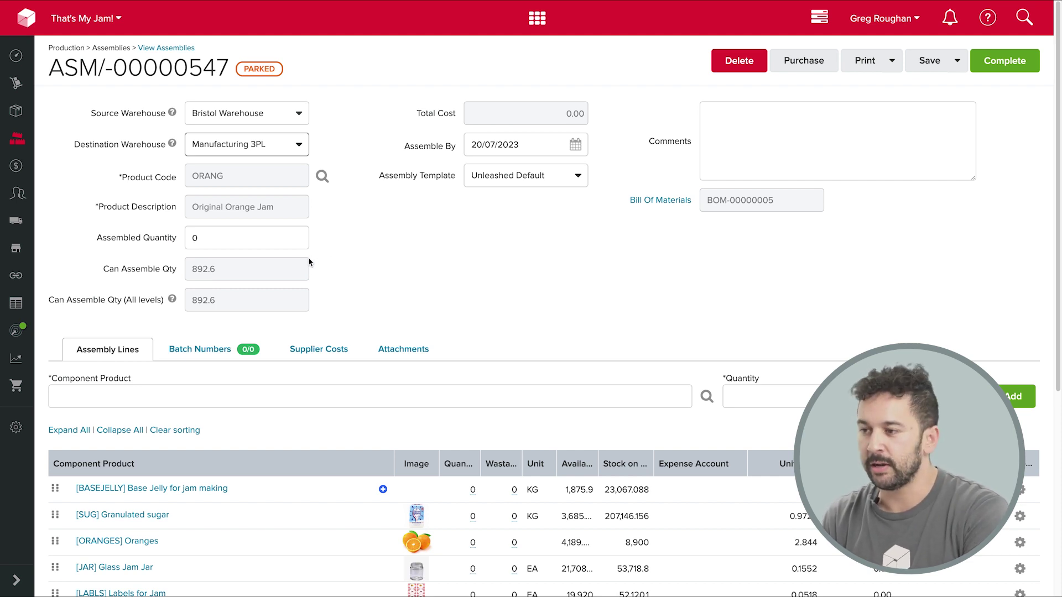
Set the assembled quantity to 1000 and refresh component quantities, giving a 4,741.57 total cost
click(275, 236)
text(1)
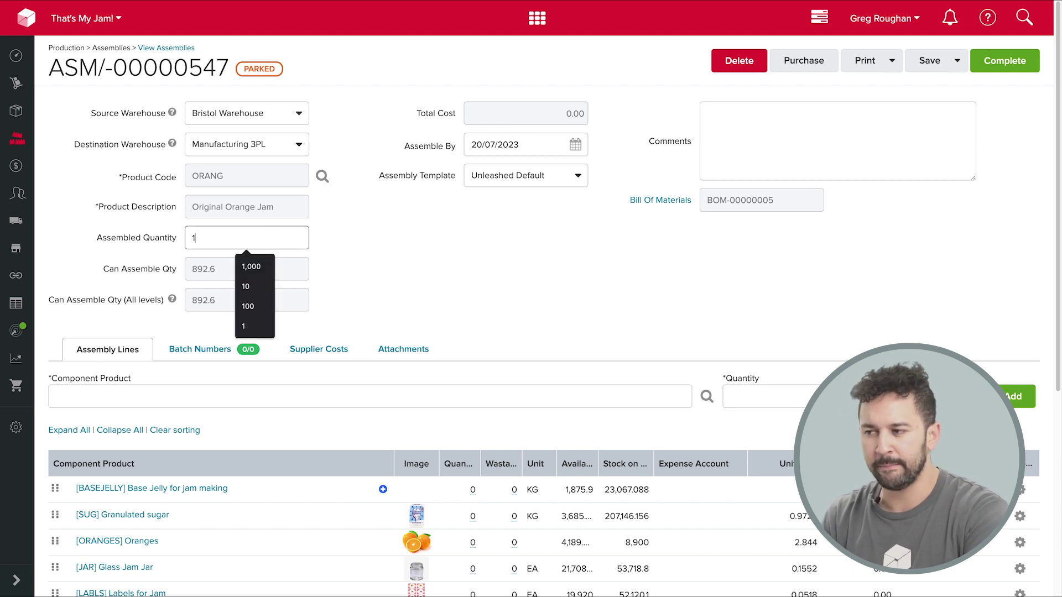
text(000)
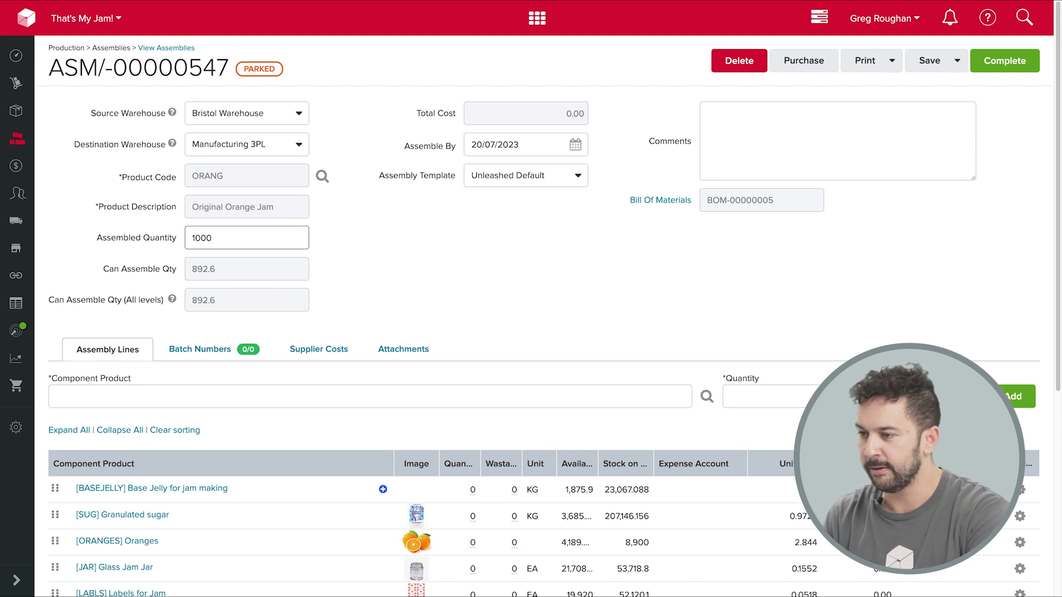
key(Tab)
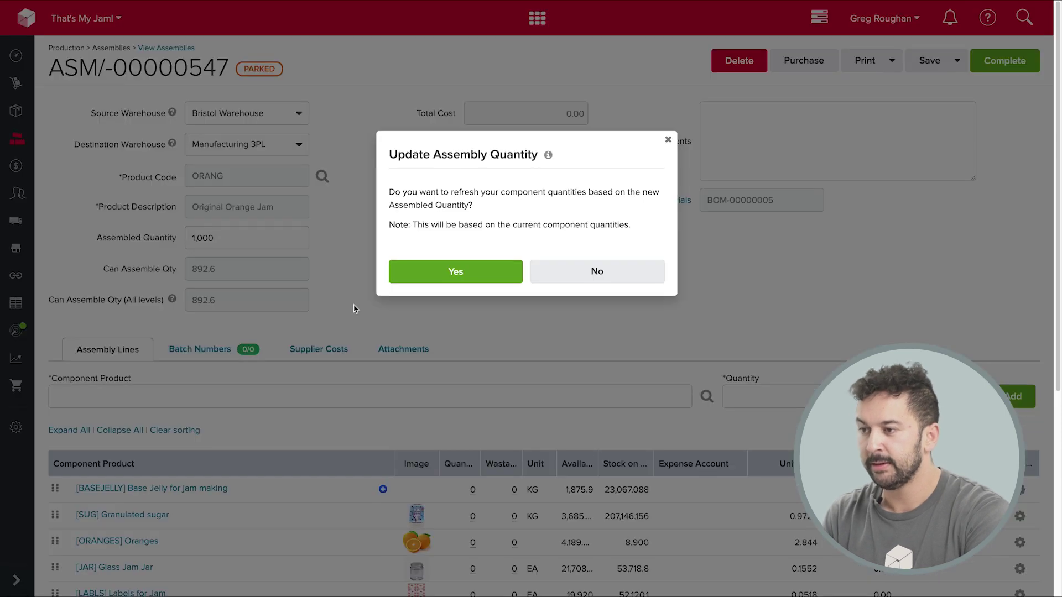
click(462, 280)
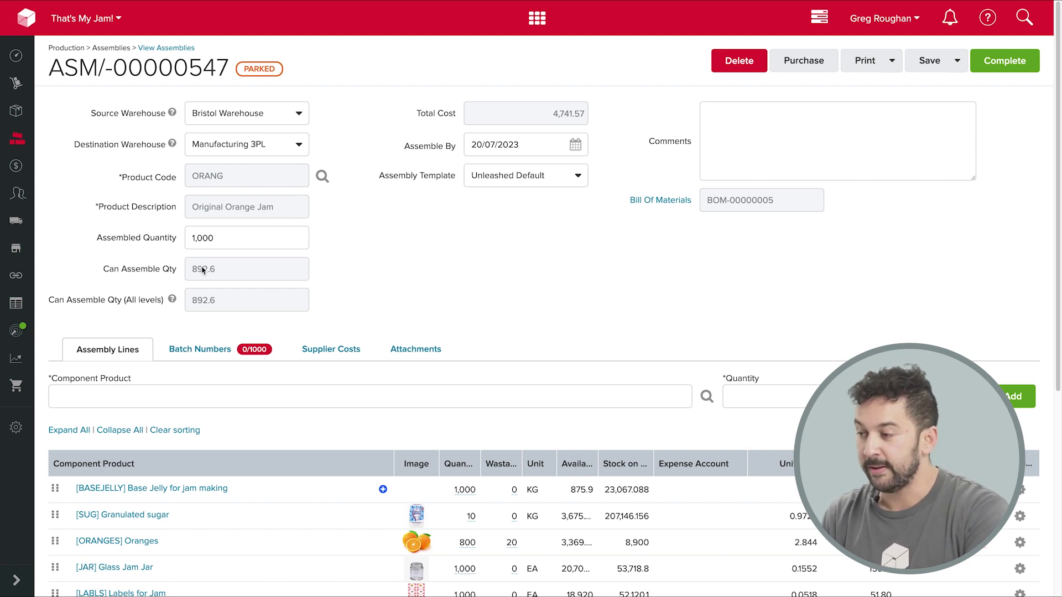
Set the assemble-by date to 31 August 2023
click(575, 145)
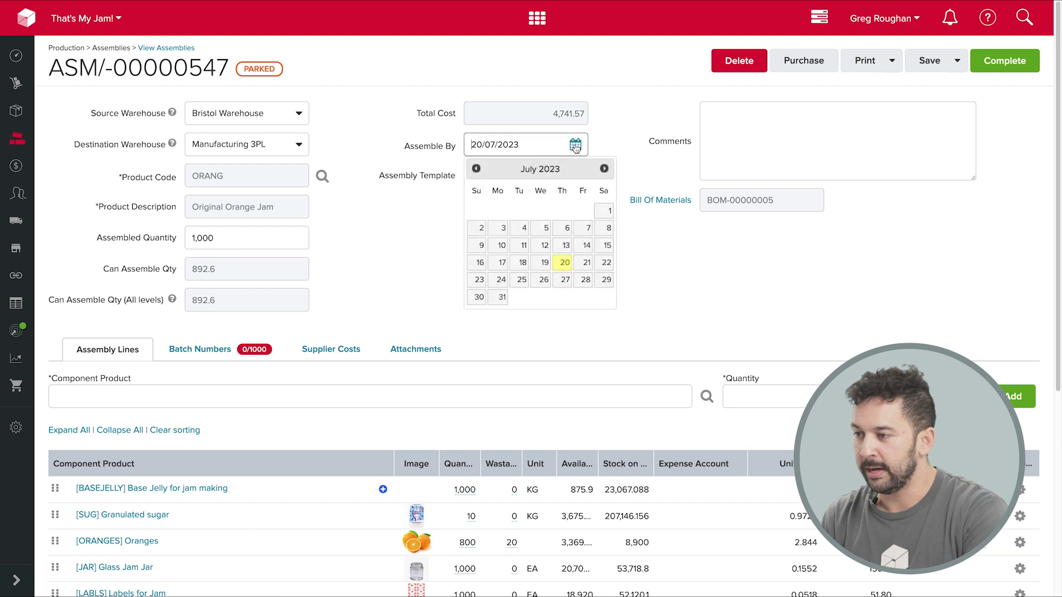
click(604, 168)
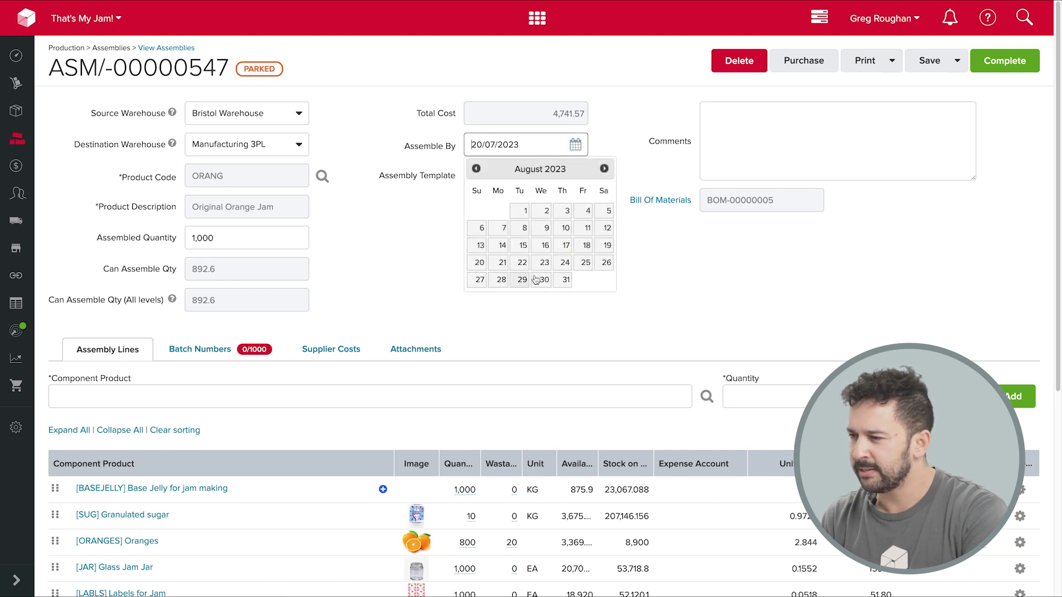
click(562, 279)
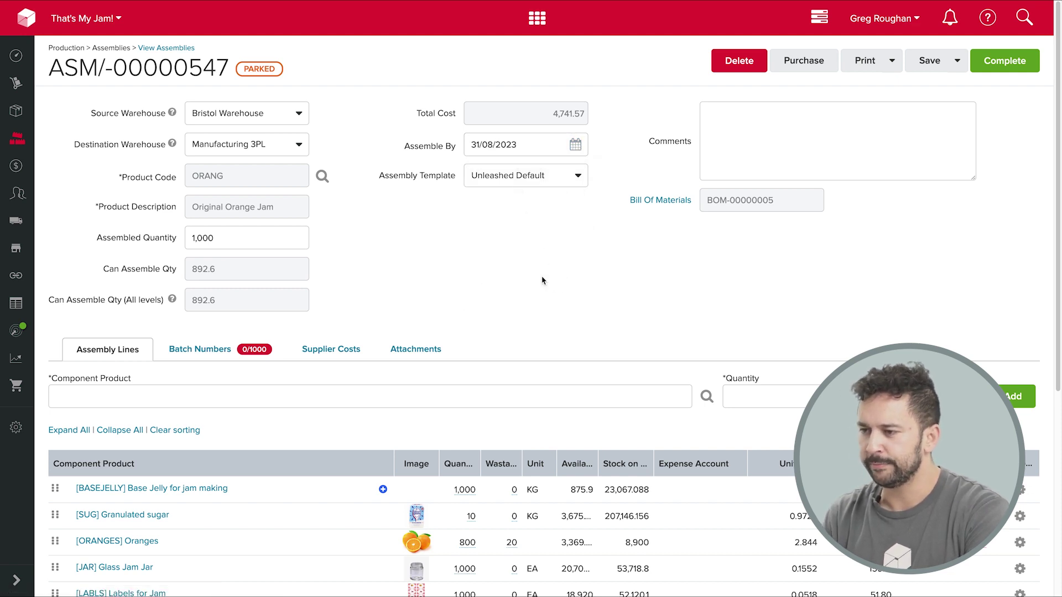
Enter output batch number 123421 for the jam, expiring 31/07/2024
click(258, 355)
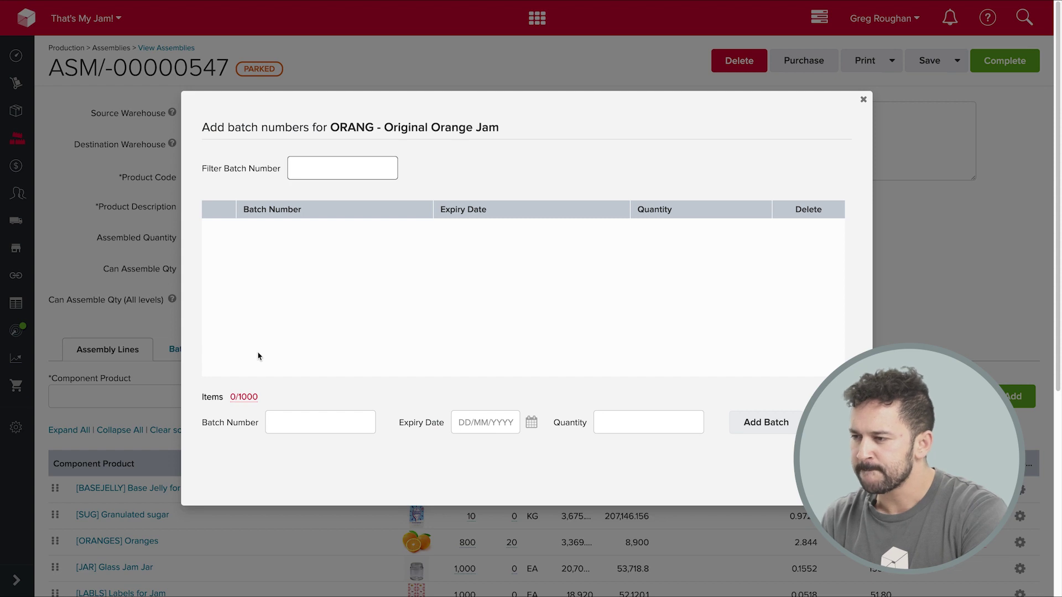
click(286, 426)
text(123421)
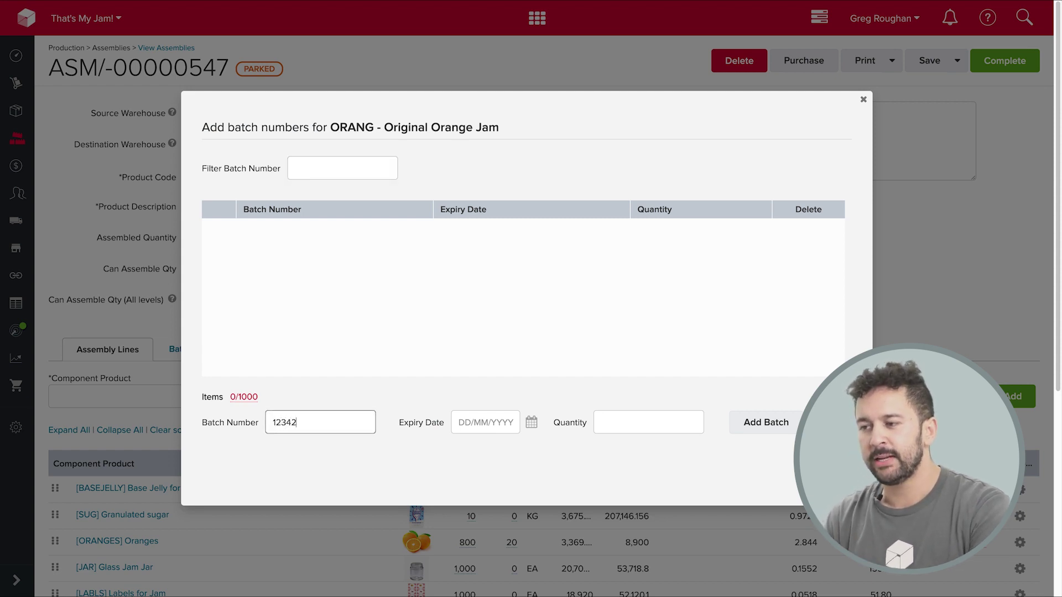
click(531, 422)
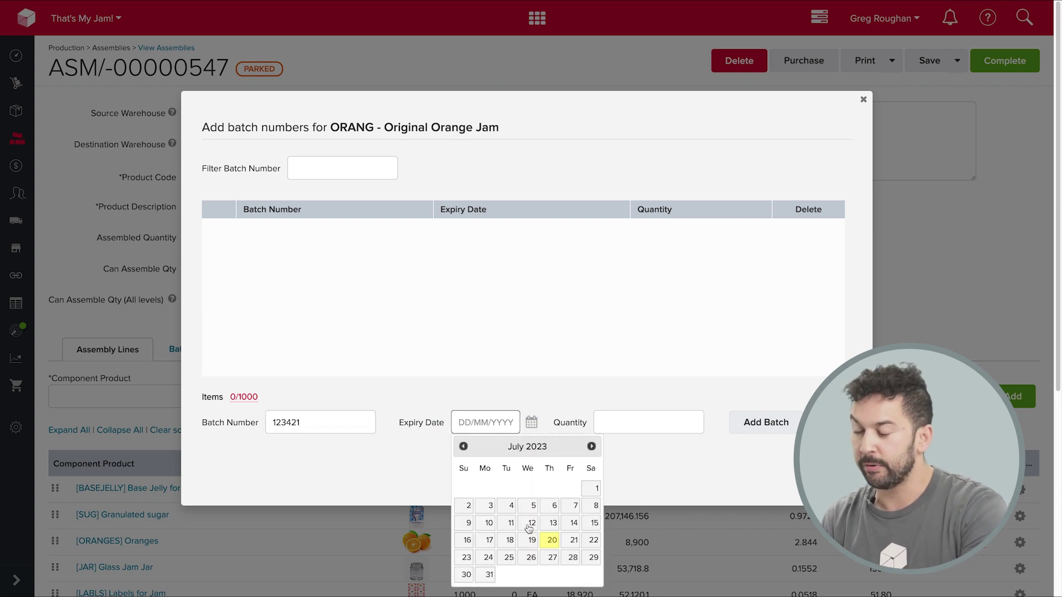
click(489, 575)
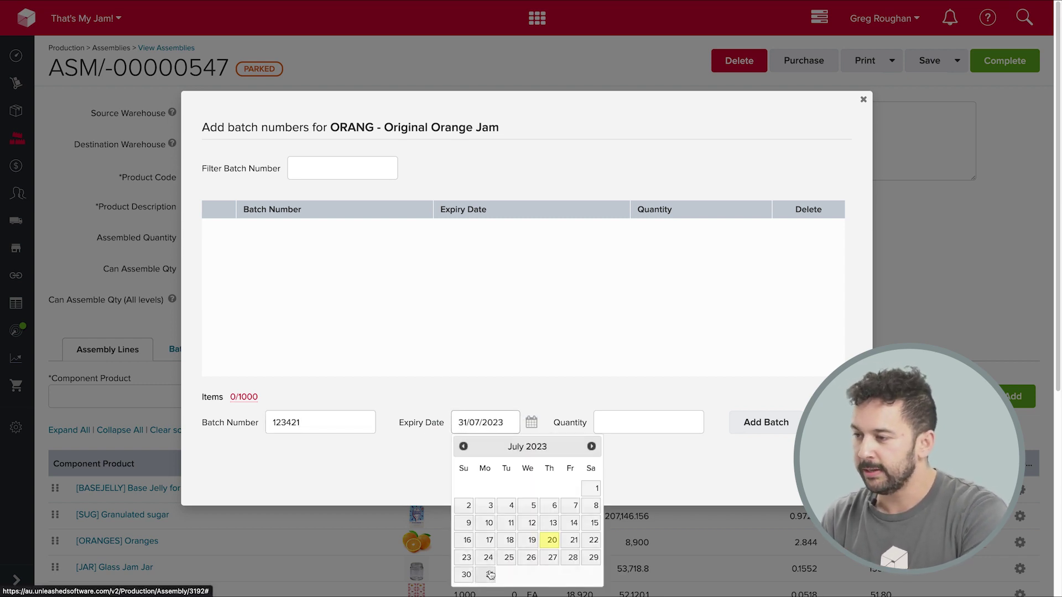
click(500, 423)
key(BackSpace)
text(4)
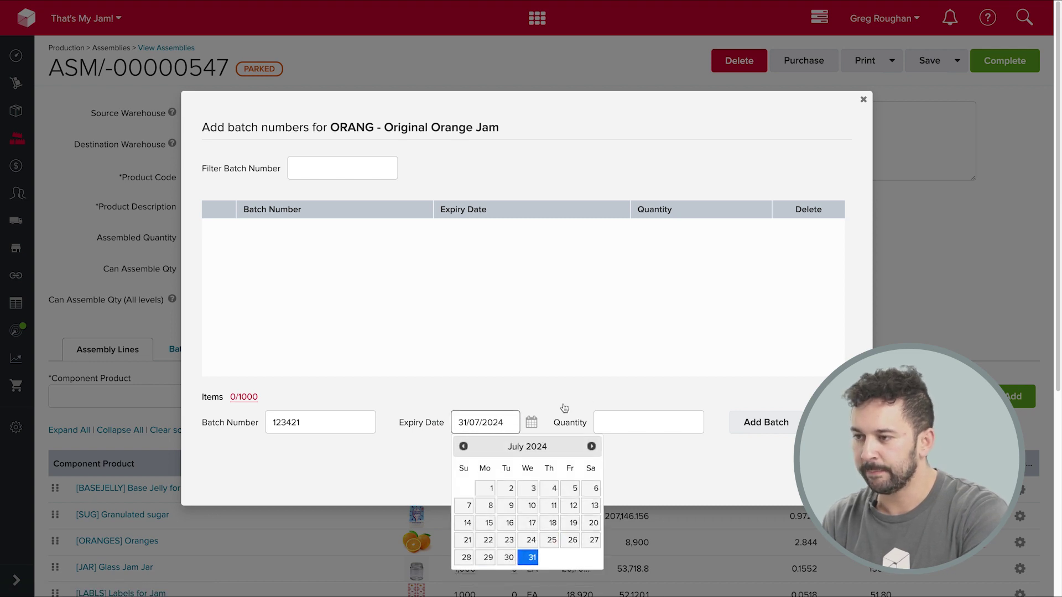
click(604, 422)
Assign all 1000 units to batch 123421 and save the batch numbers
text(1000)
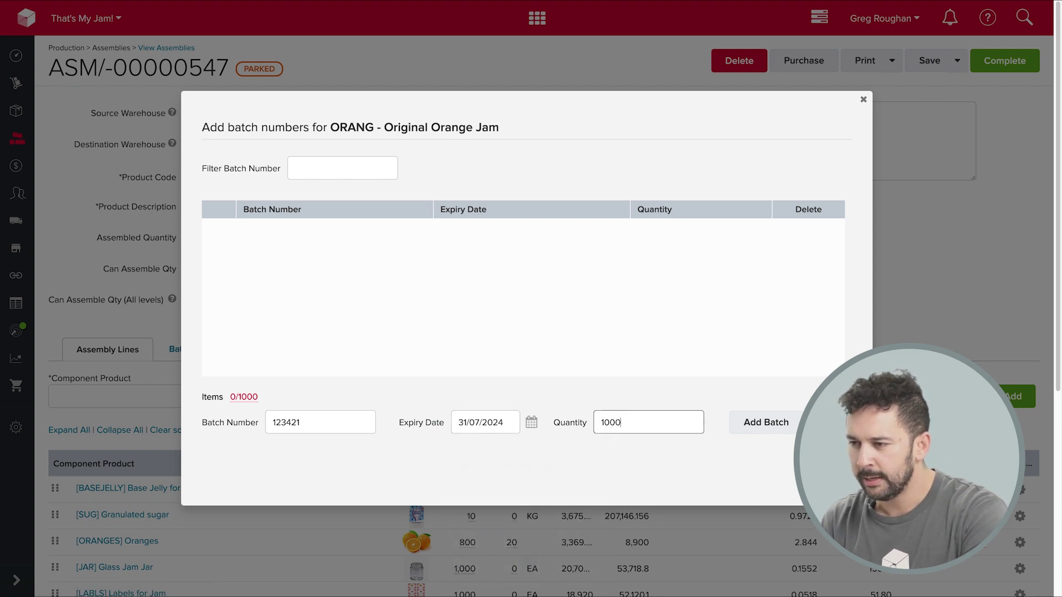
click(765, 422)
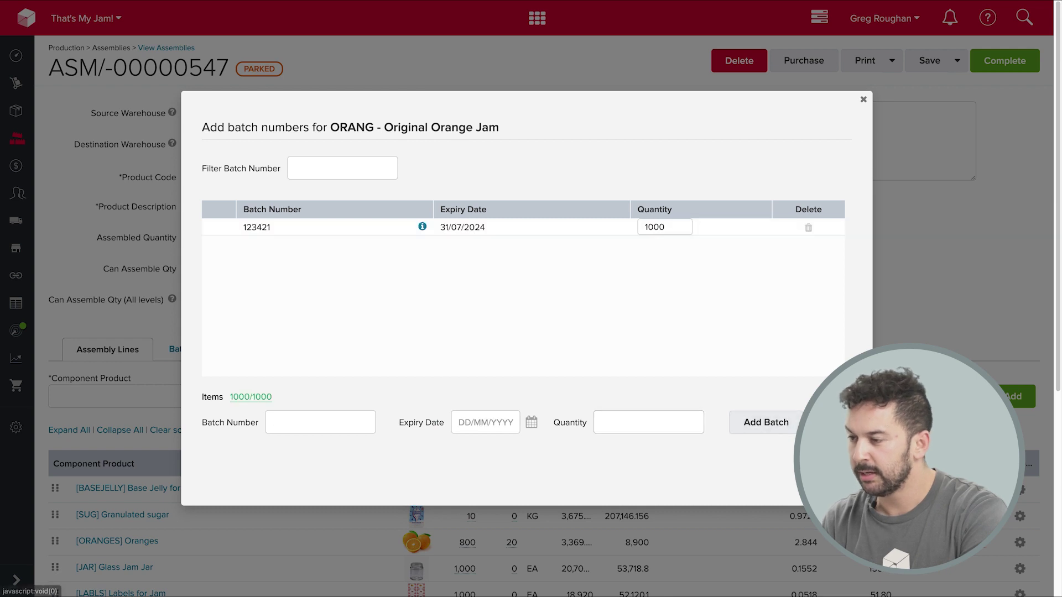
click(829, 478)
scroll(387, 415, down, 2)
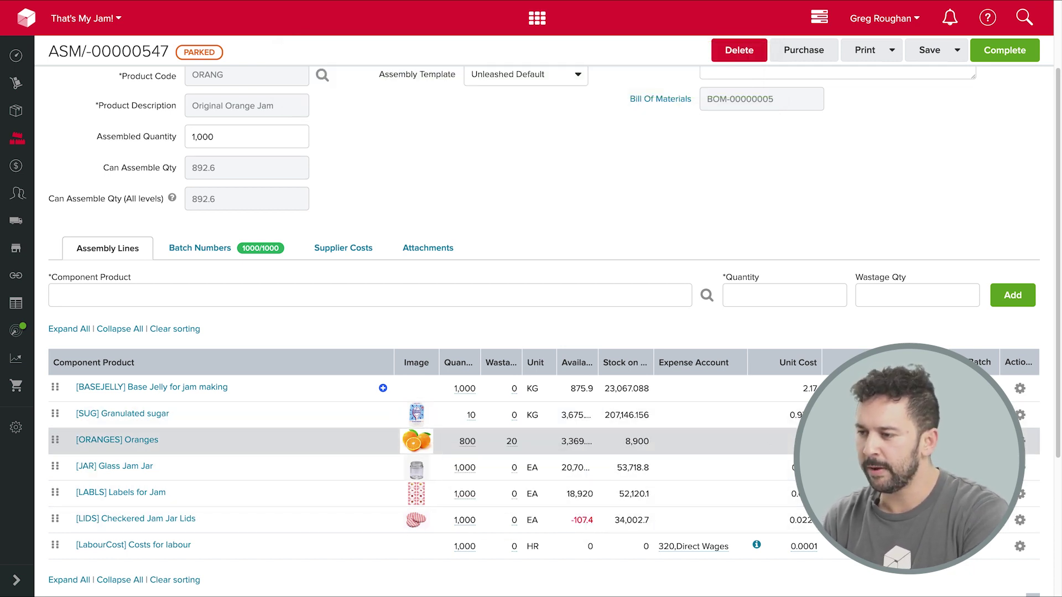
Take Oranges (820, BATCH-000346) and Granulated sugar (10, batch 26123) from their oldest batches
click(979, 441)
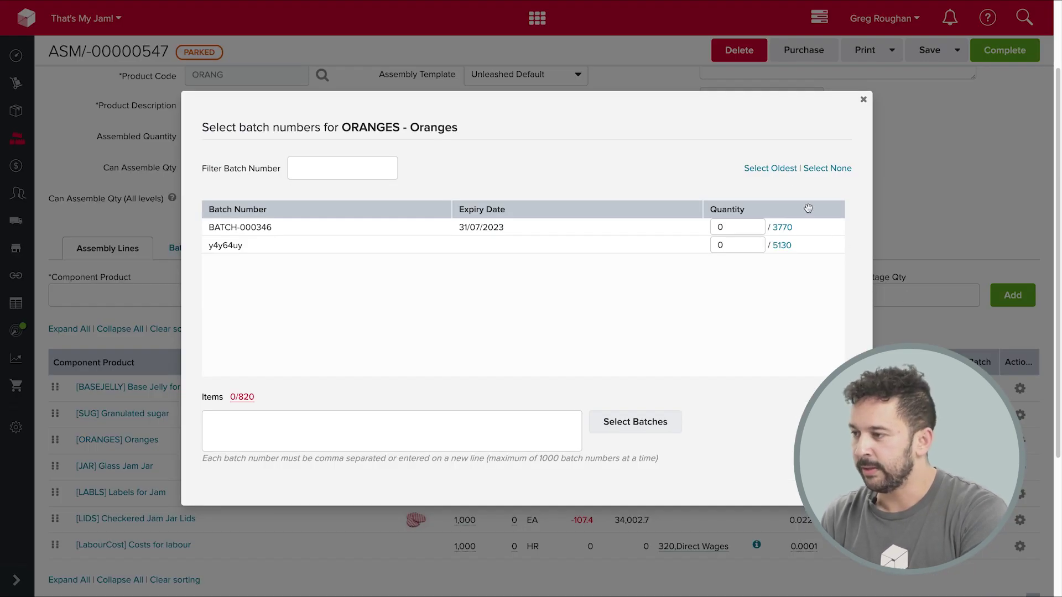
click(781, 172)
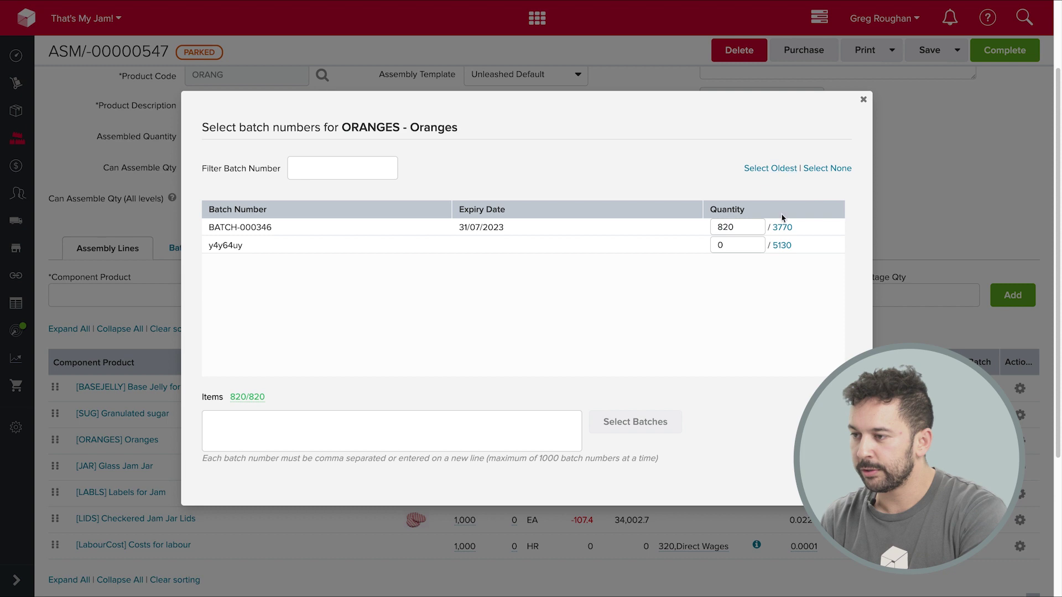
key(Return)
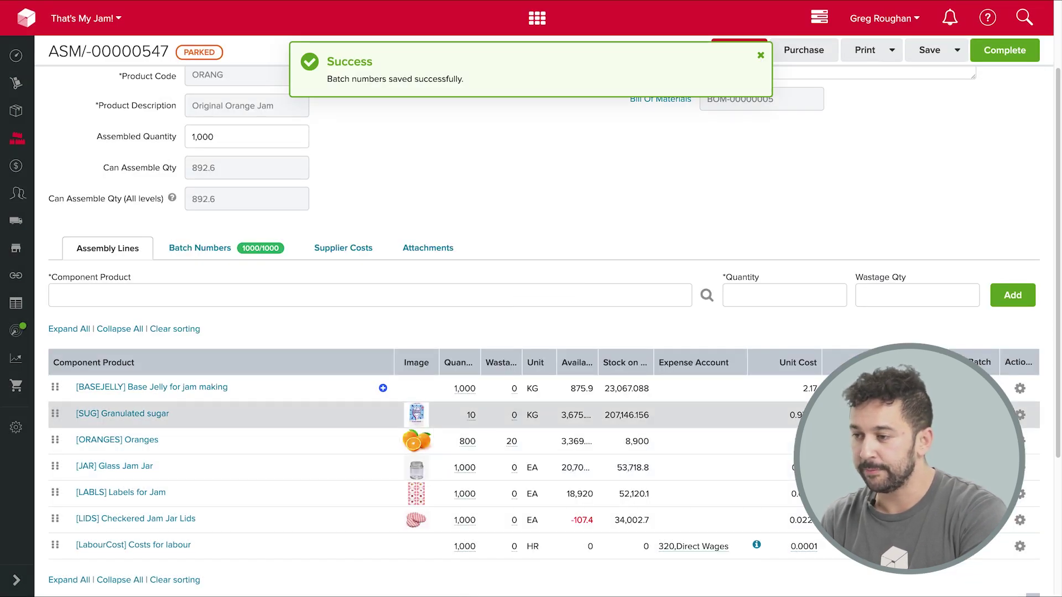
click(979, 414)
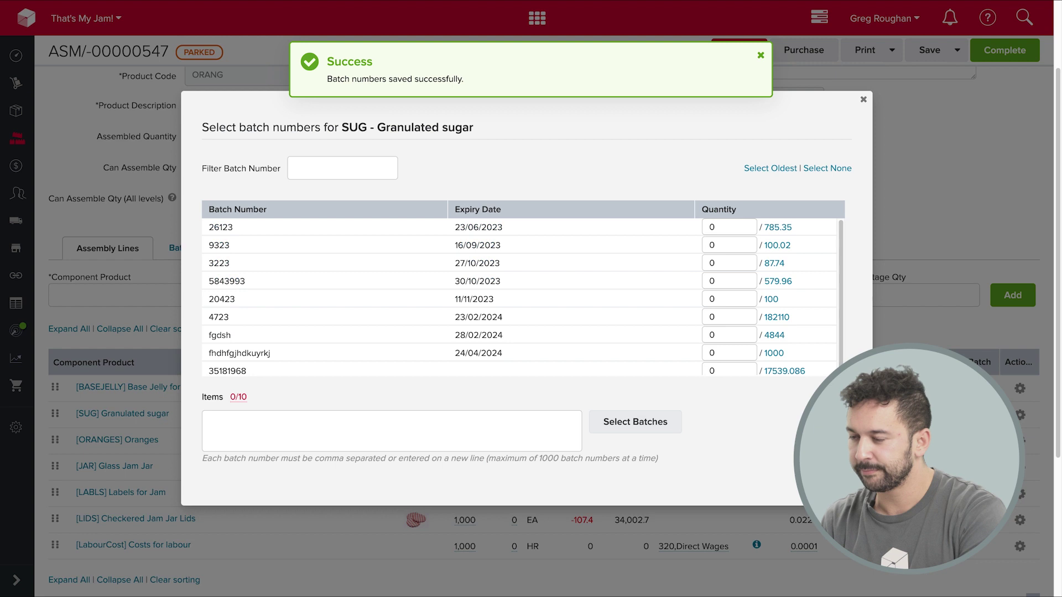
click(770, 168)
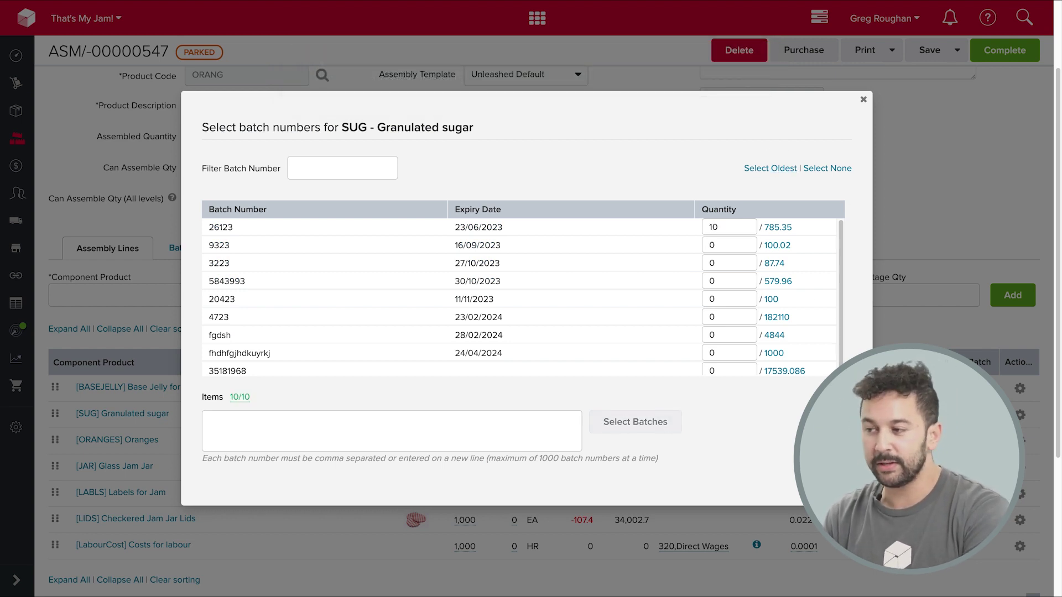
key(Return)
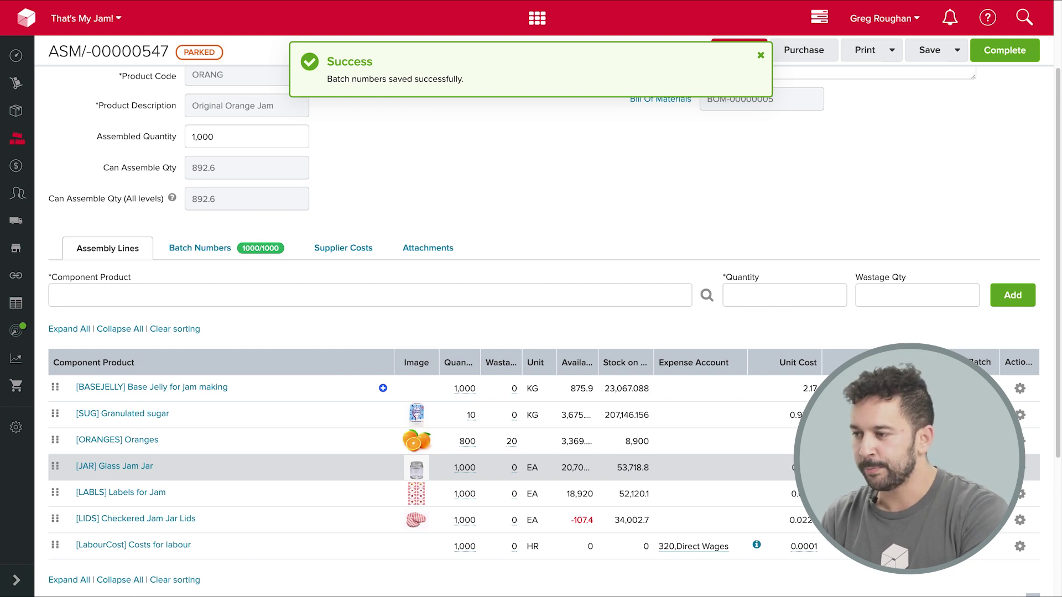
scroll(531, 332, up, 2)
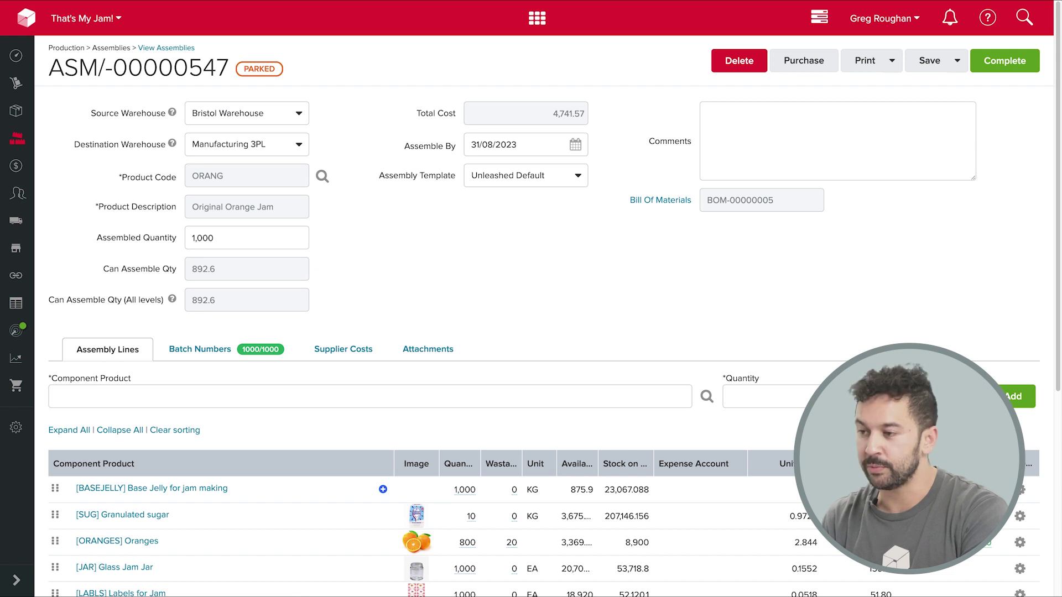
Open the LIDS Checkered Jam Jar Lids product record from its component summary card
scroll(531, 332, down, 2)
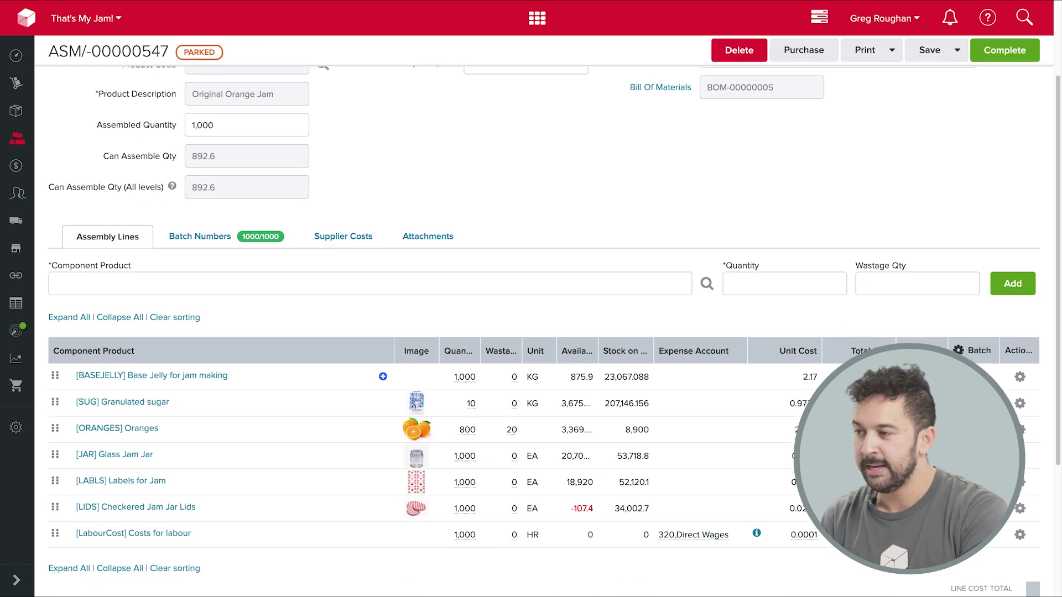
mouse_move(480, 581)
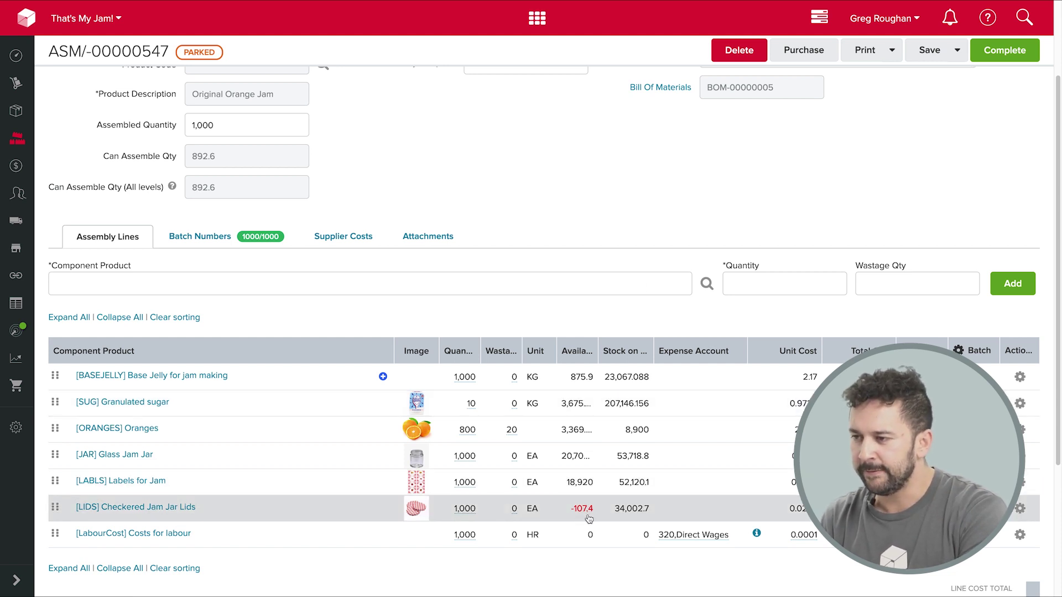
mouse_move(417, 509)
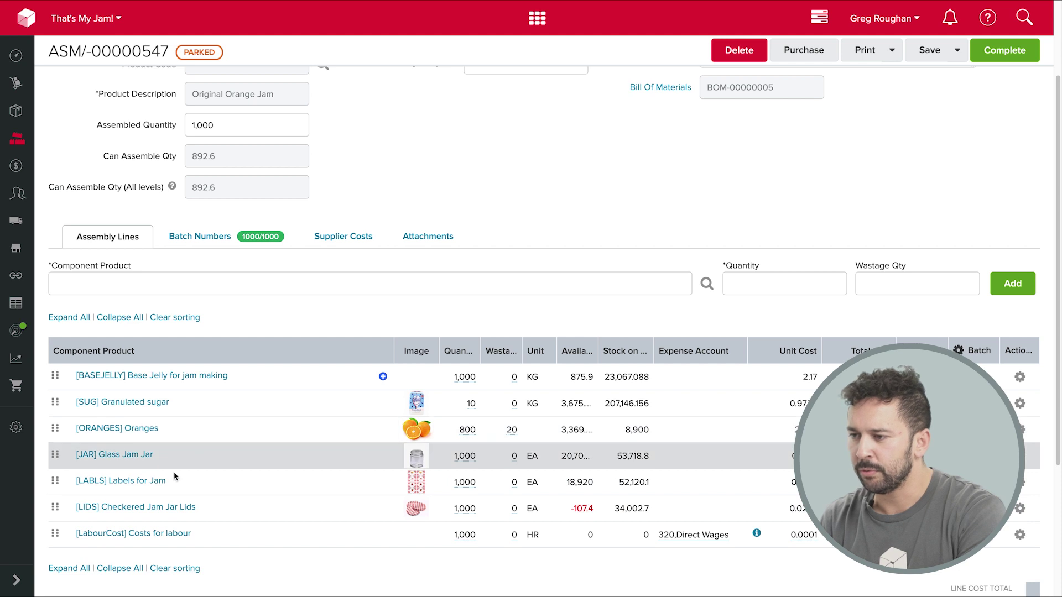
click(155, 509)
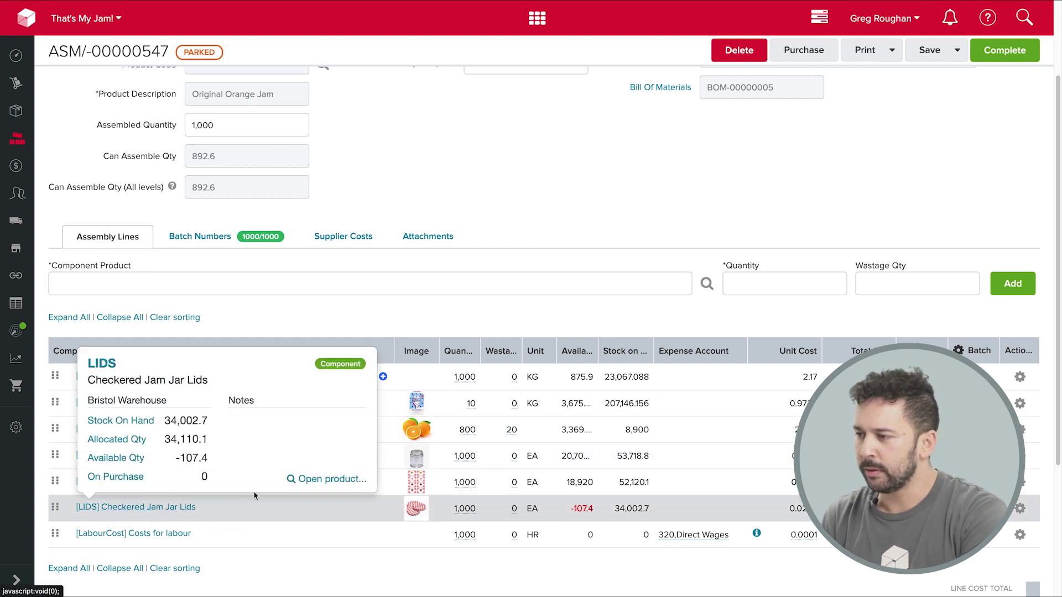
click(302, 480)
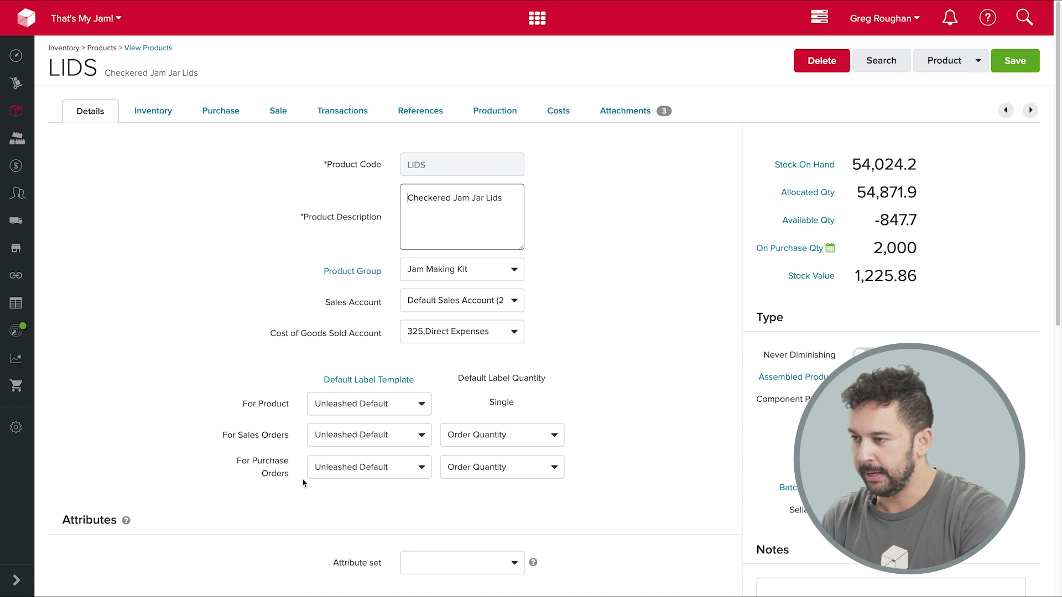
Place a purchase order with supplier CLIVE for 200 Checkered Jam Jar Lids
click(980, 61)
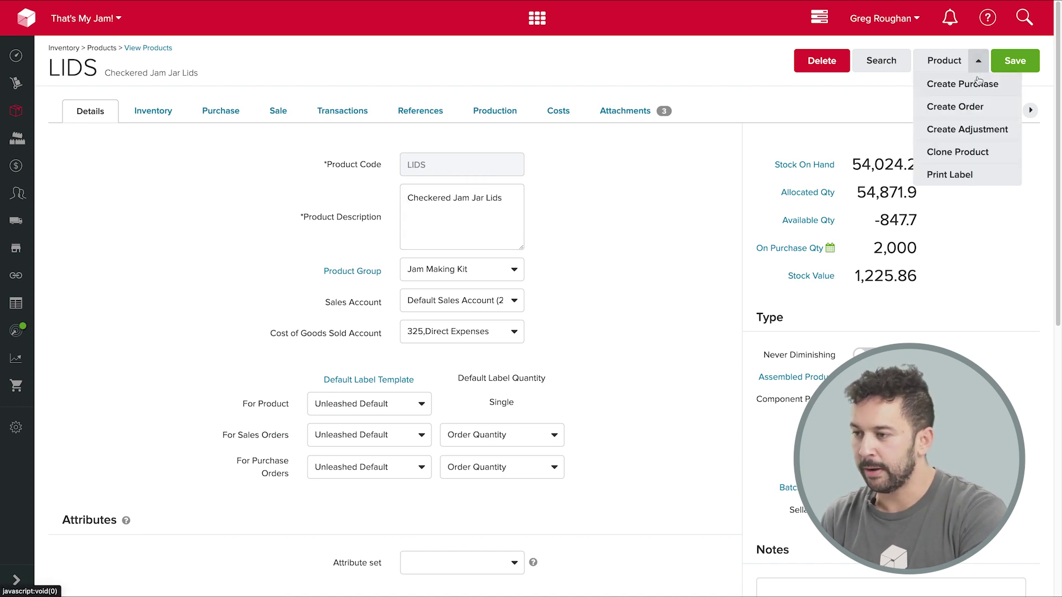
click(977, 83)
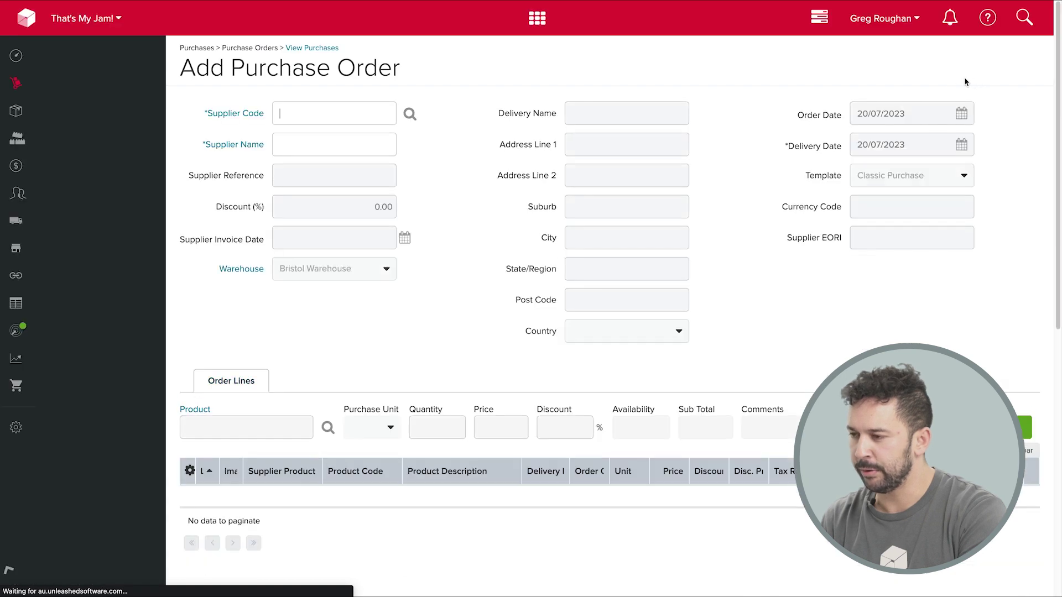
text(cl)
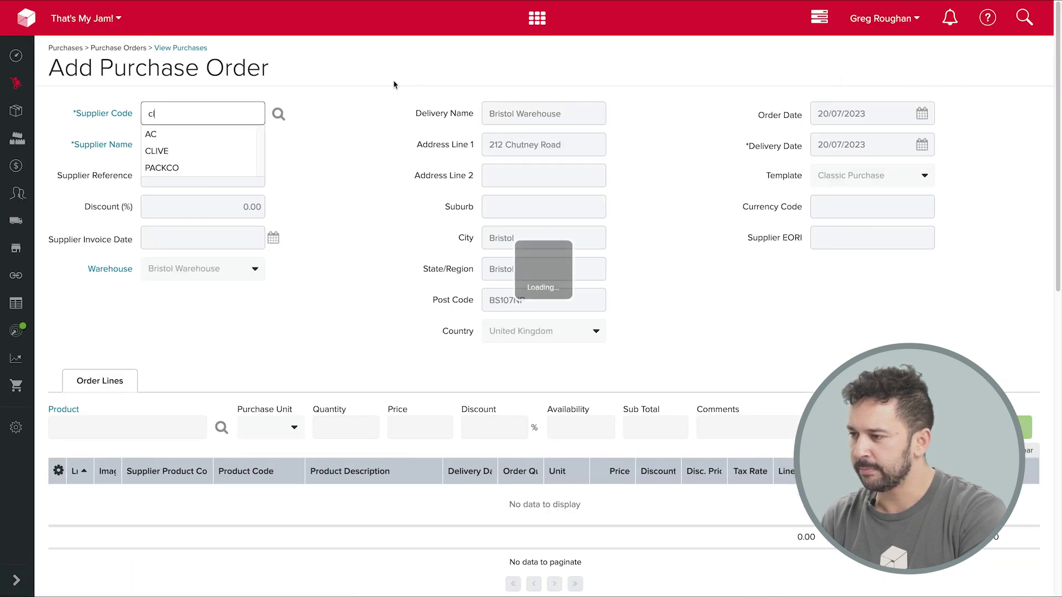
click(171, 134)
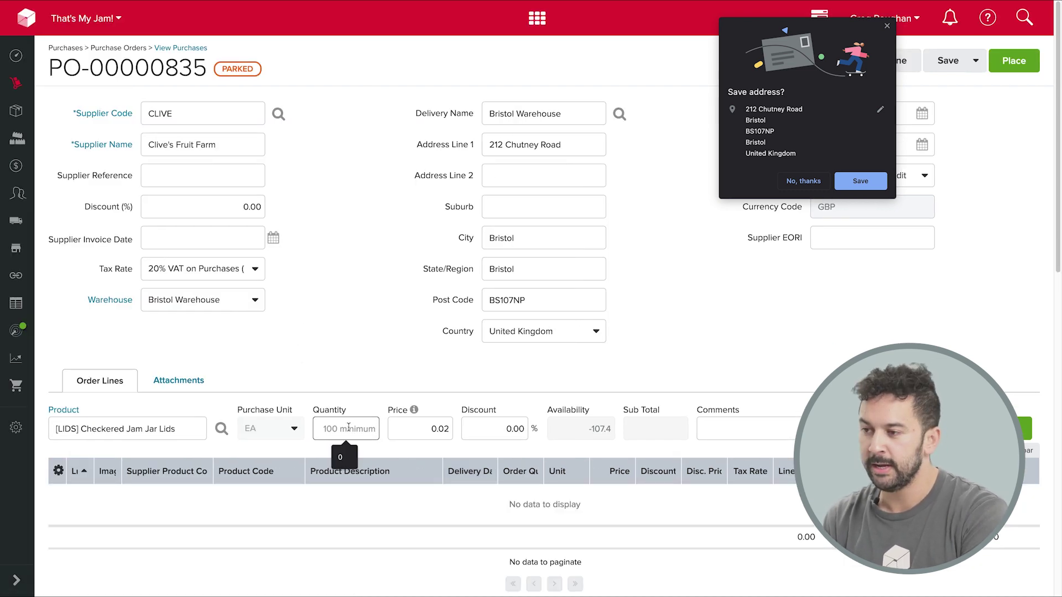
text(200)
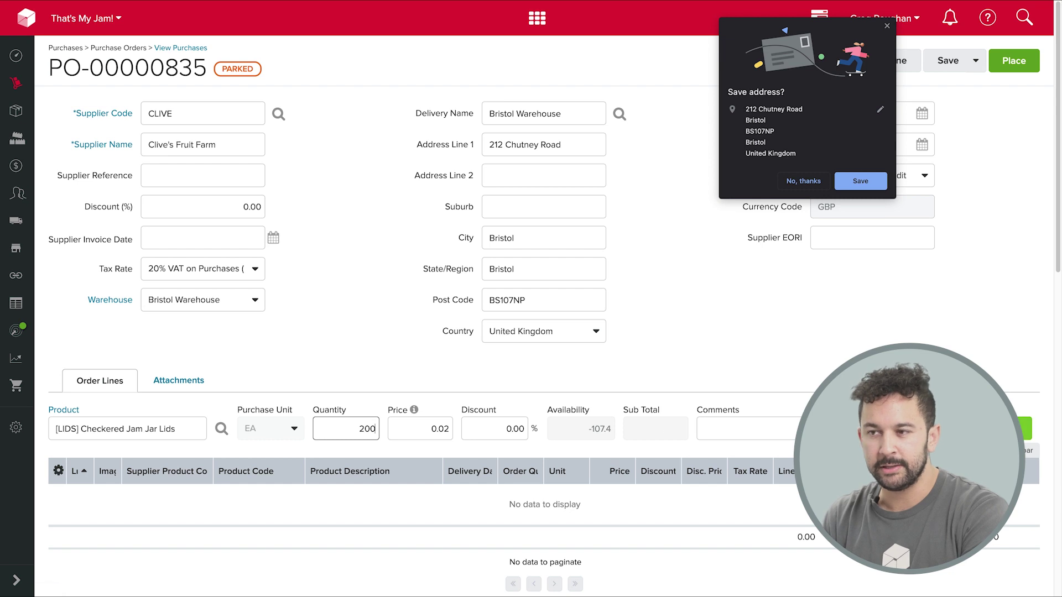
click(804, 181)
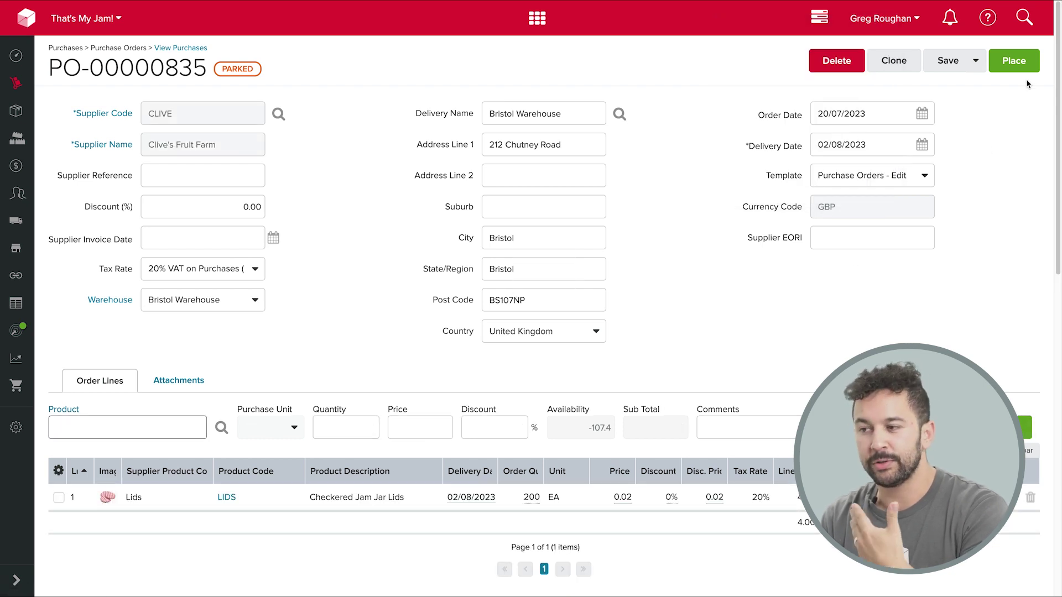
click(1020, 63)
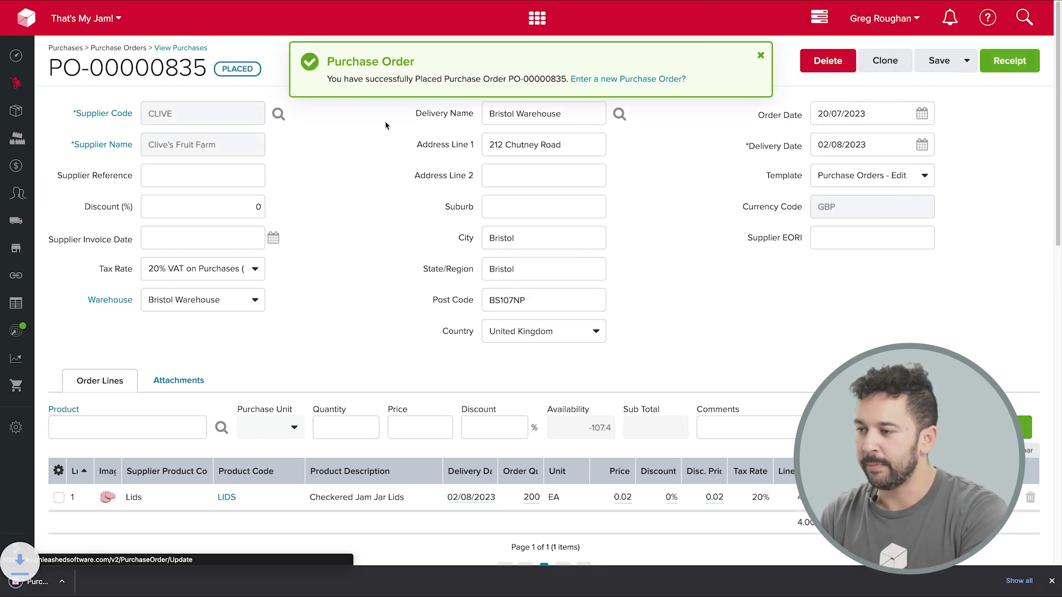
Start receiving the 200 lids on purchase order PO-00000835
click(173, 49)
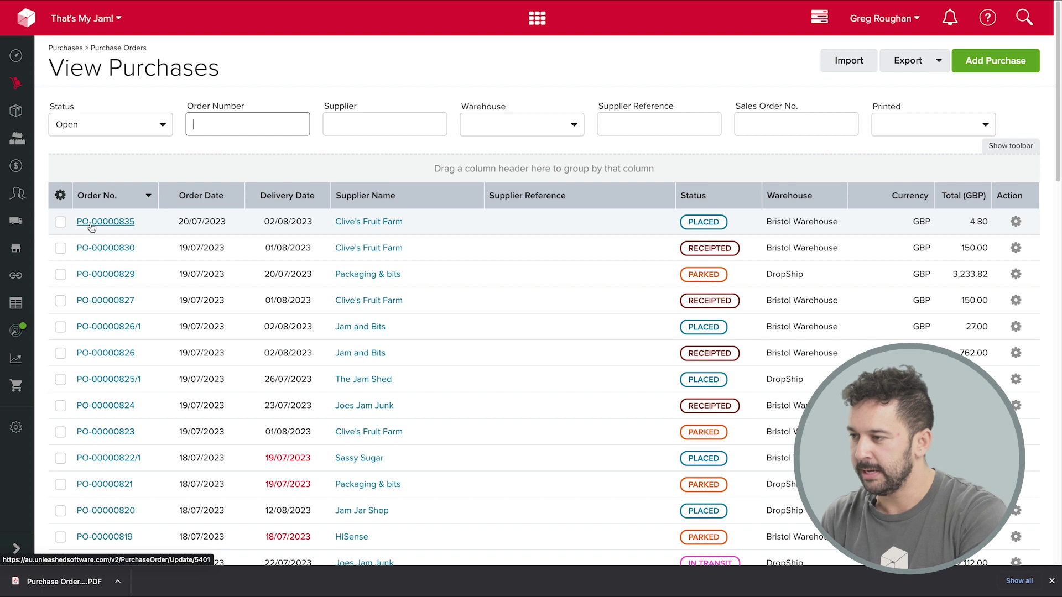
click(1015, 221)
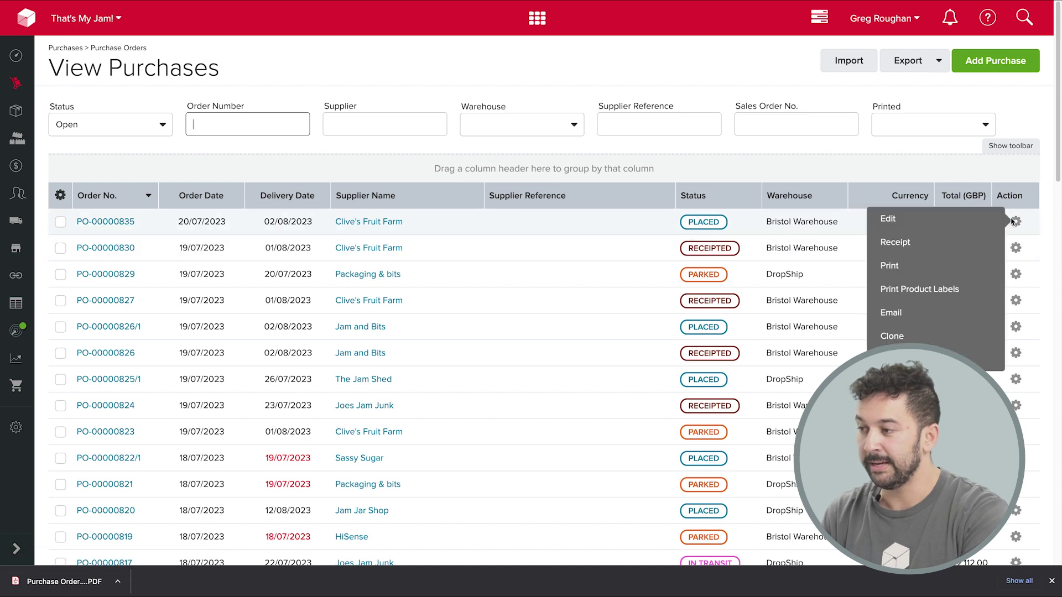
click(917, 244)
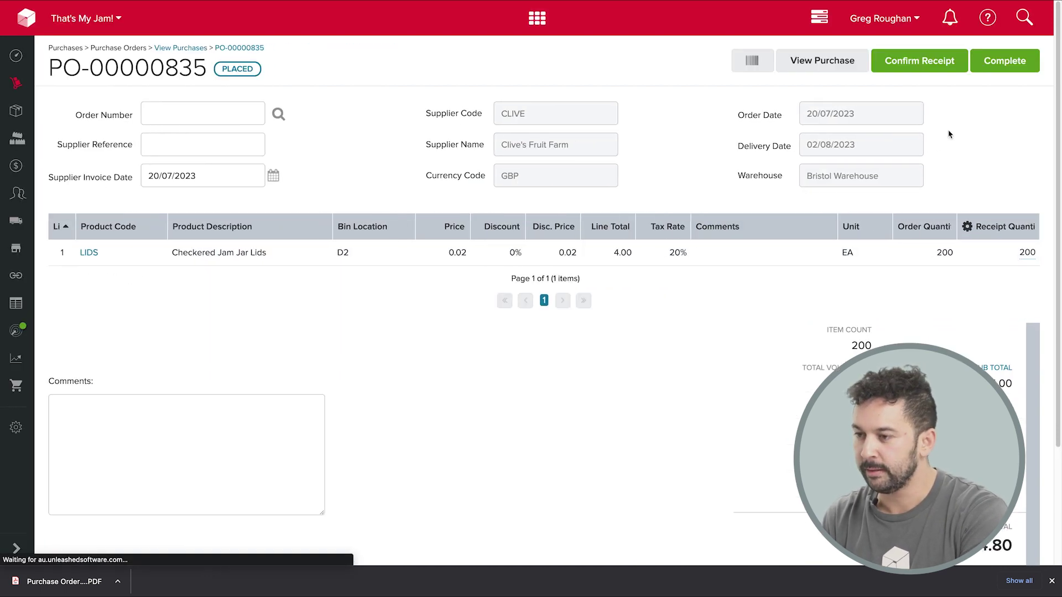
mouse_move(17, 138)
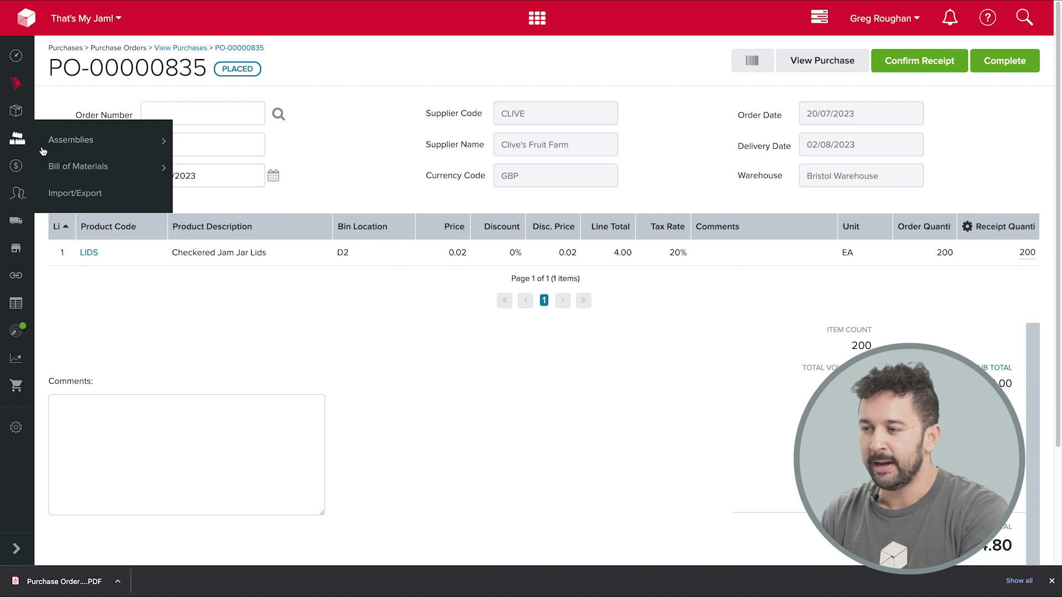
click(64, 143)
Complete assembly ASM/-00000547 for Original Orange Jam and view its Supplier Costs
click(72, 221)
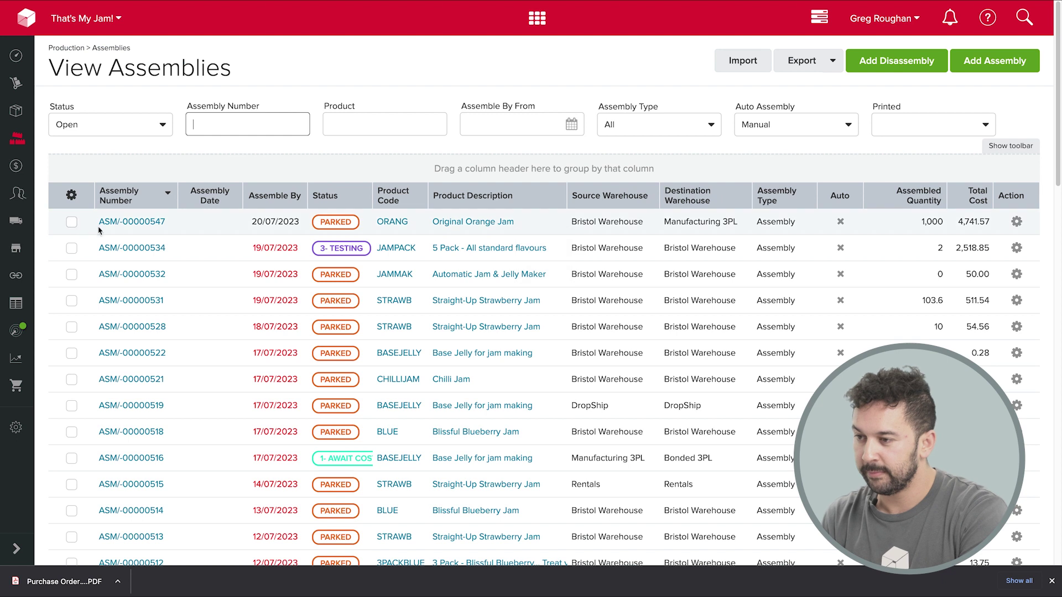
click(133, 222)
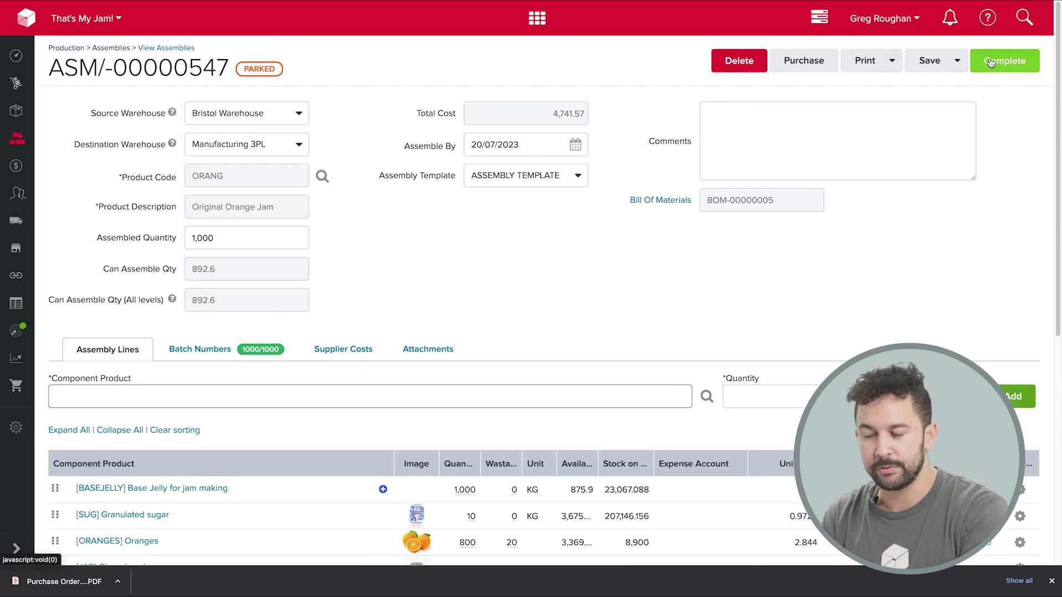
click(992, 63)
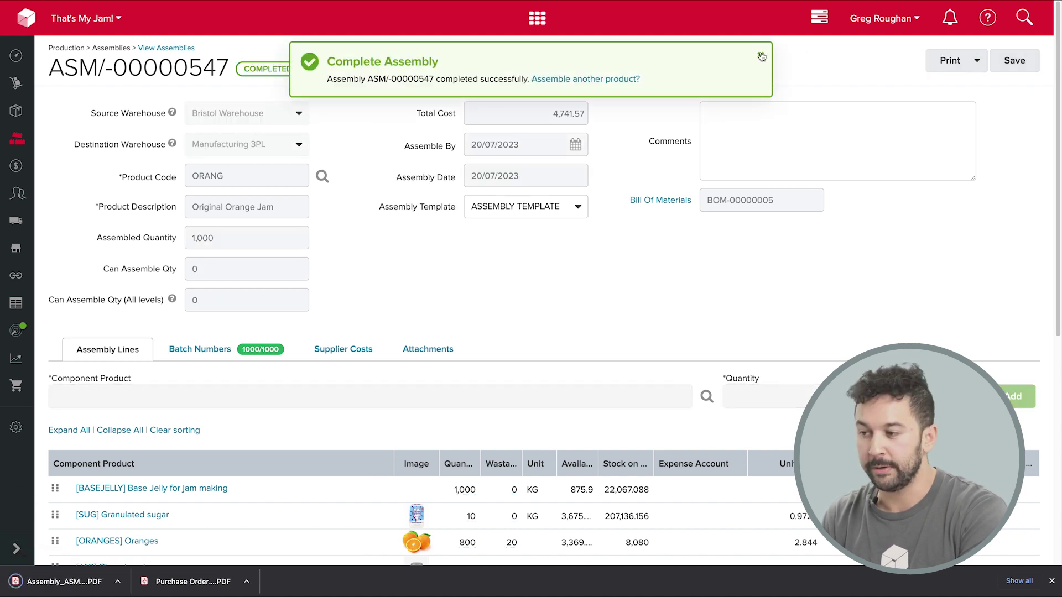
click(348, 348)
Close the downloads bar to reveal the empty supplier costs and 4,741.57 total cost
scroll(372, 252, down, 1)
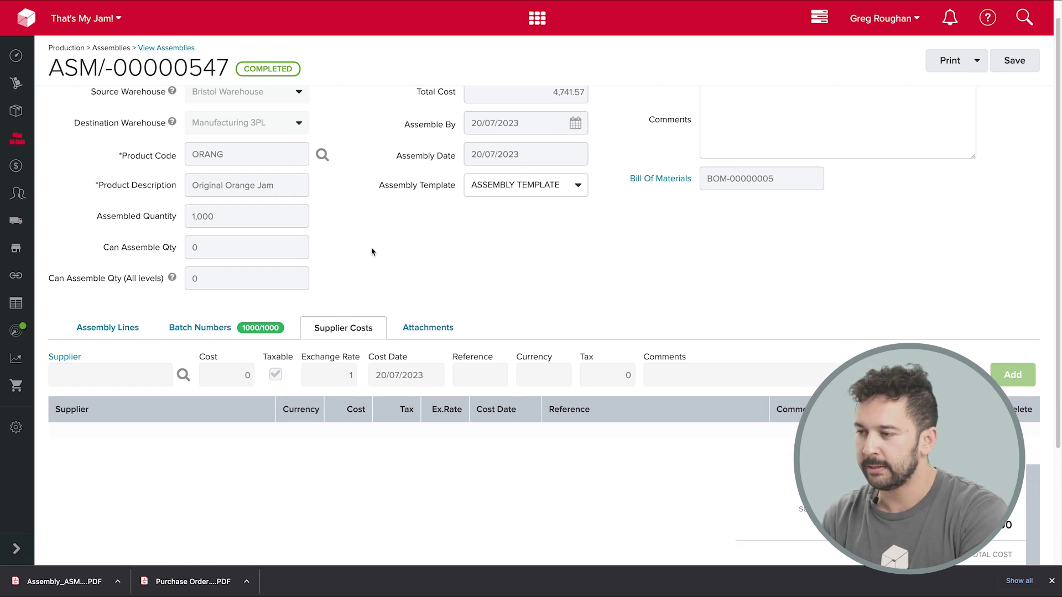
scroll(354, 262, up, 1)
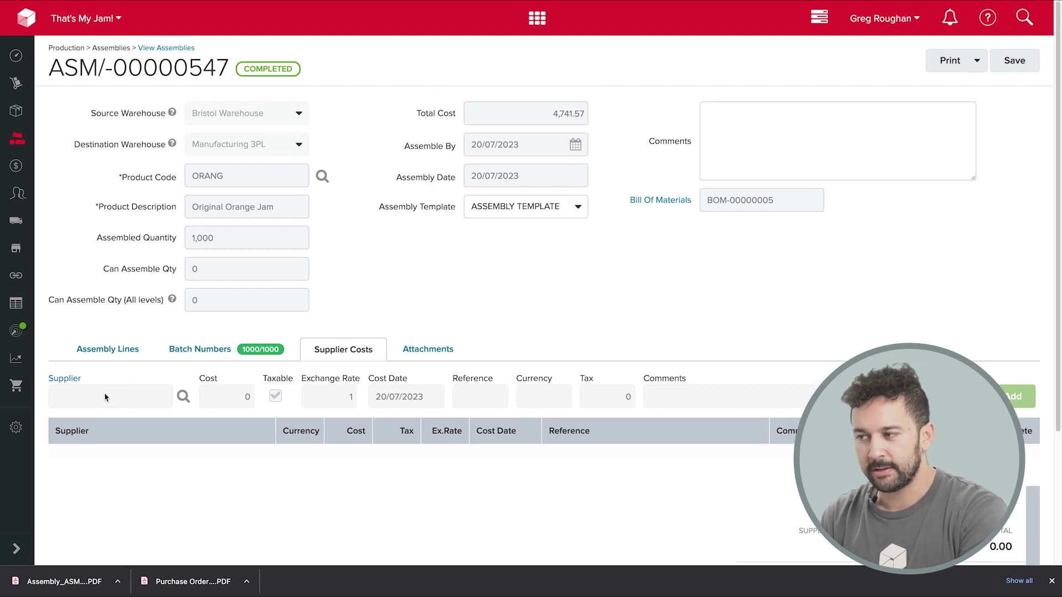
scroll(105, 398, down, 1)
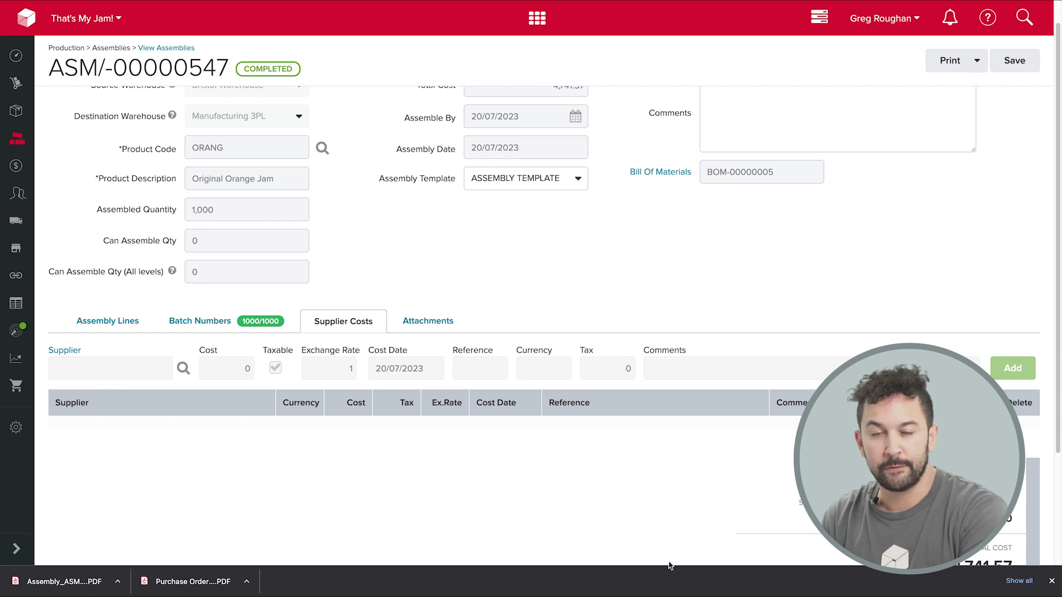
click(1051, 580)
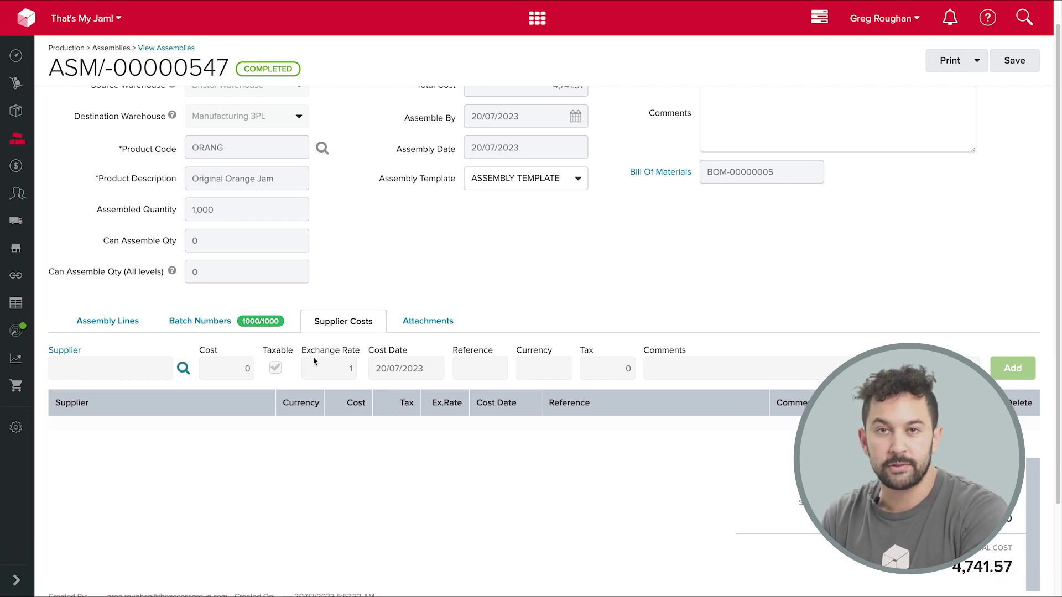
scroll(711, 244, up, 1)
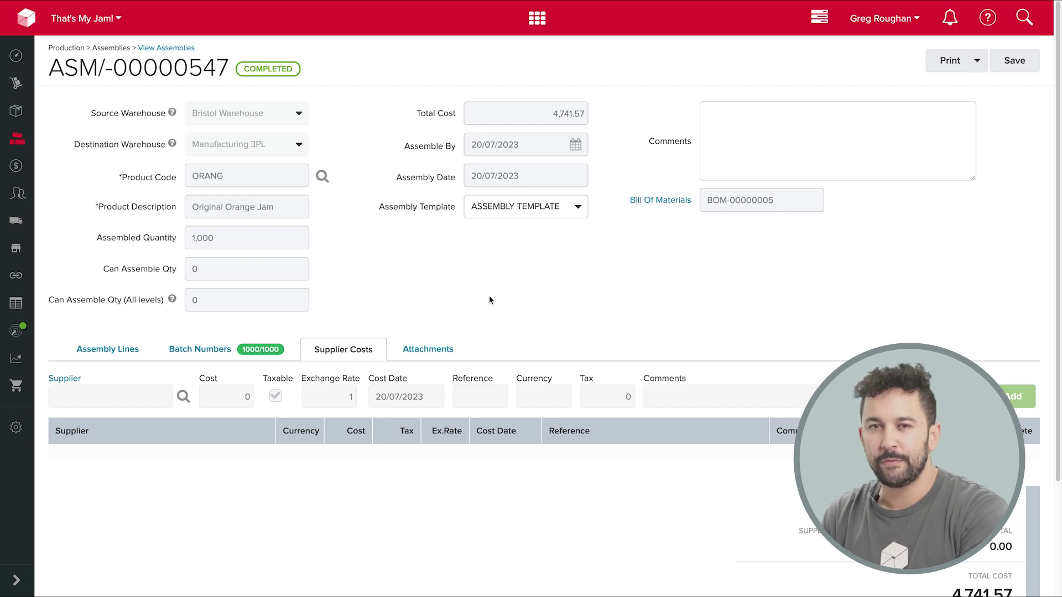
mouse_move(21, 138)
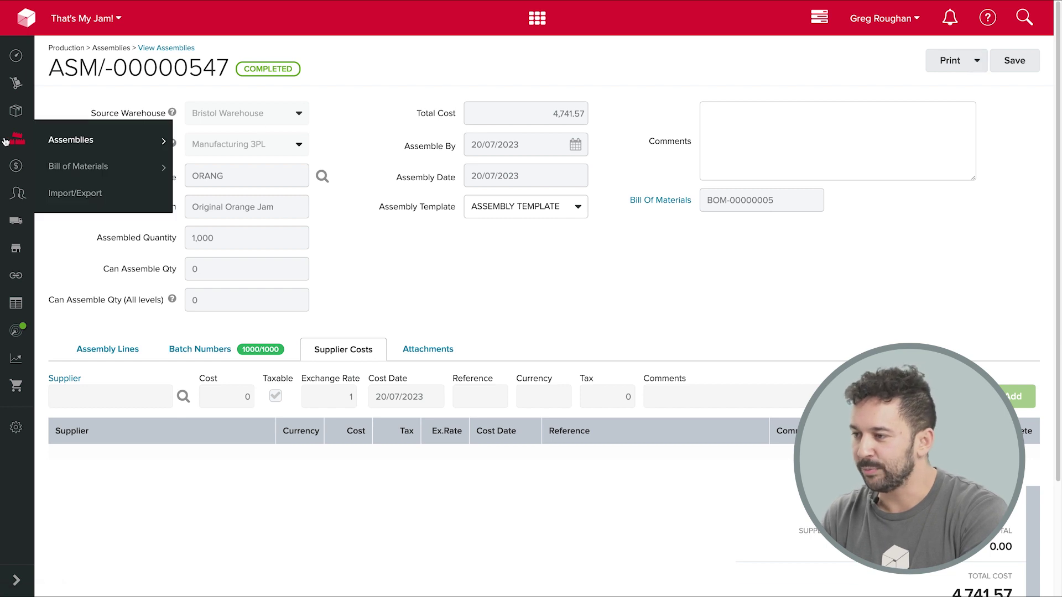
Save assembly ASM/-00000532 for the Automatic Jam & Jelly Maker with status 3- Testing
click(67, 144)
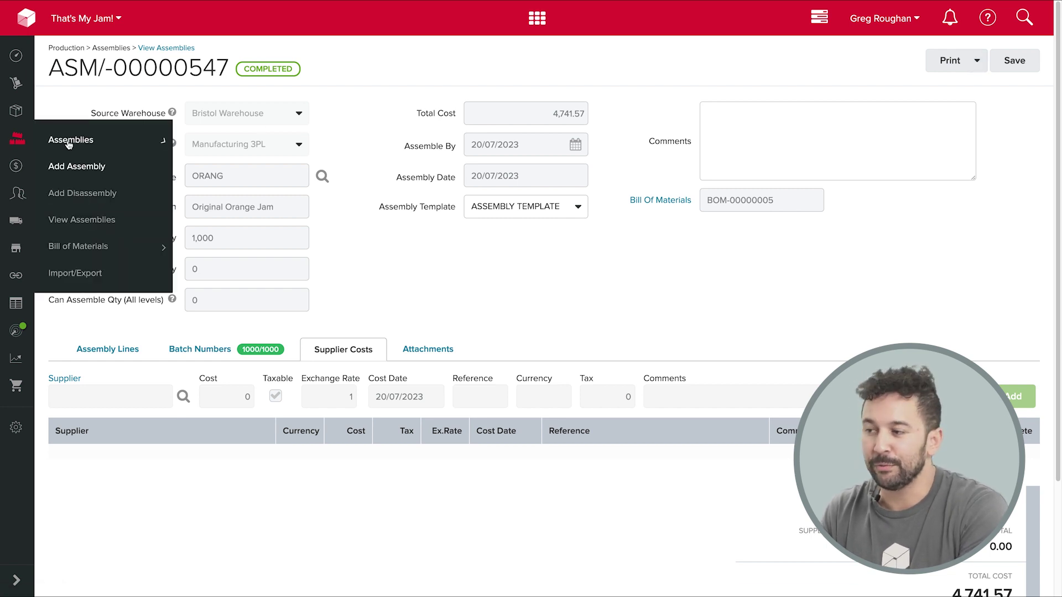
click(77, 219)
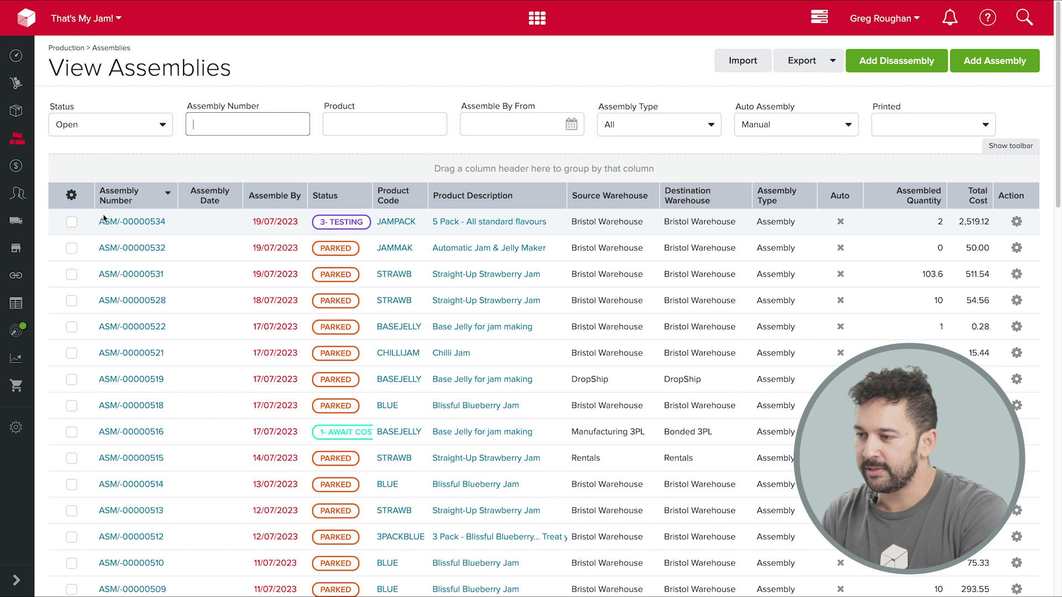
click(132, 249)
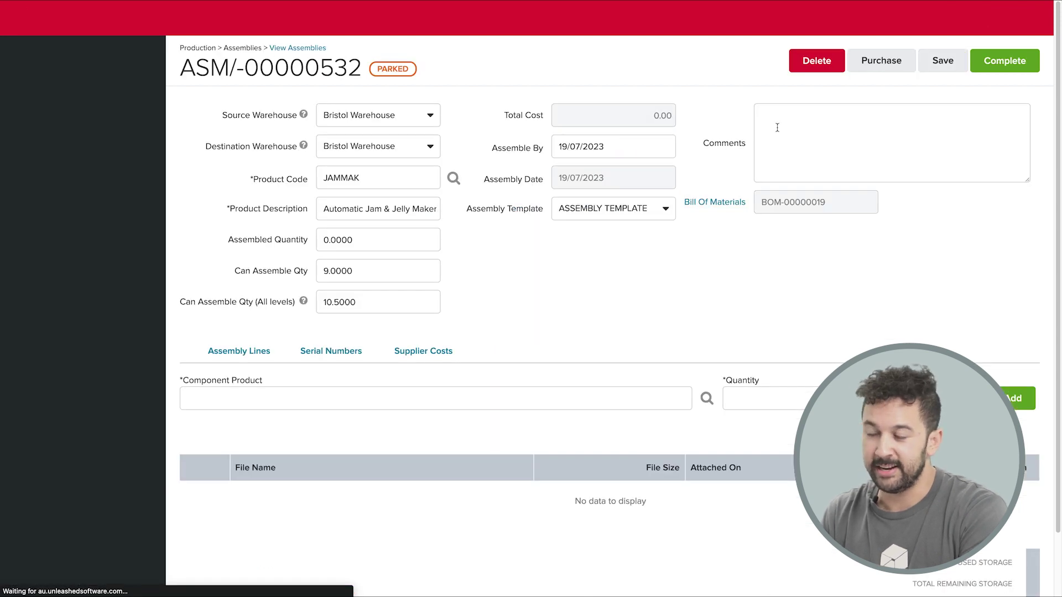
click(954, 62)
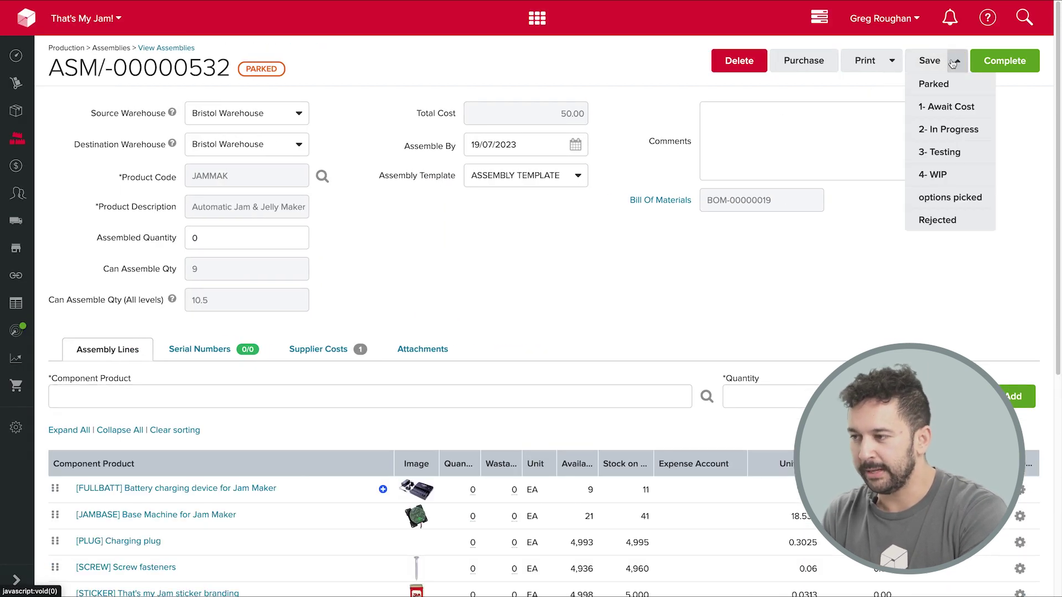
click(955, 156)
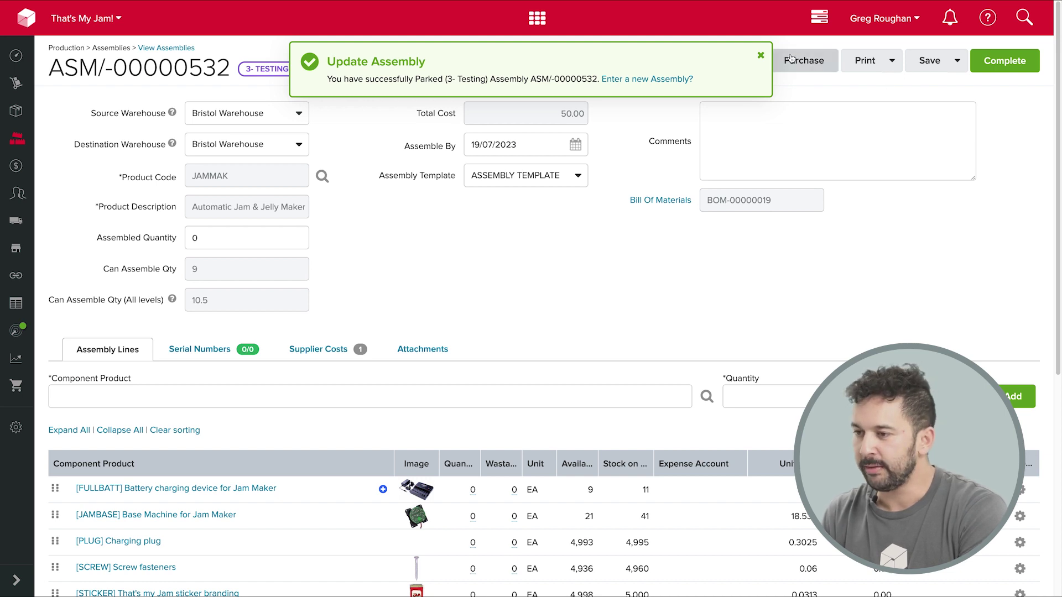
click(760, 55)
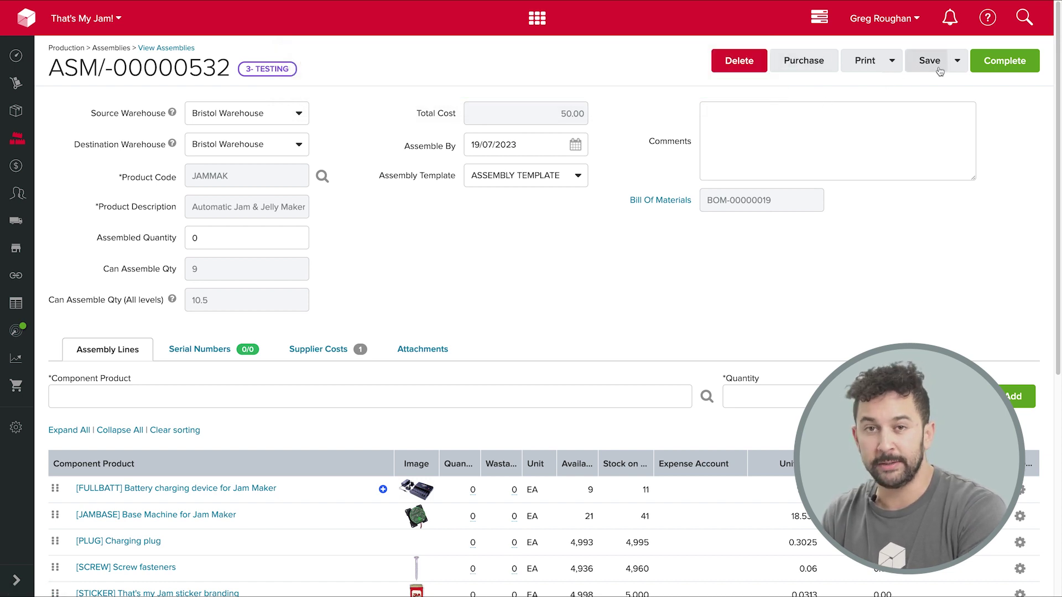
click(957, 61)
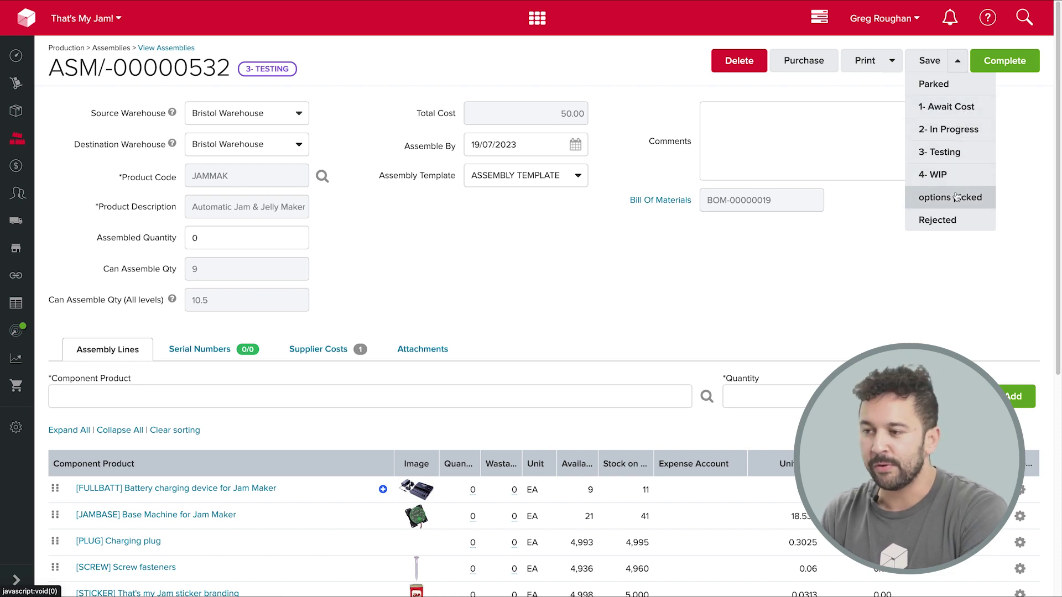
click(952, 253)
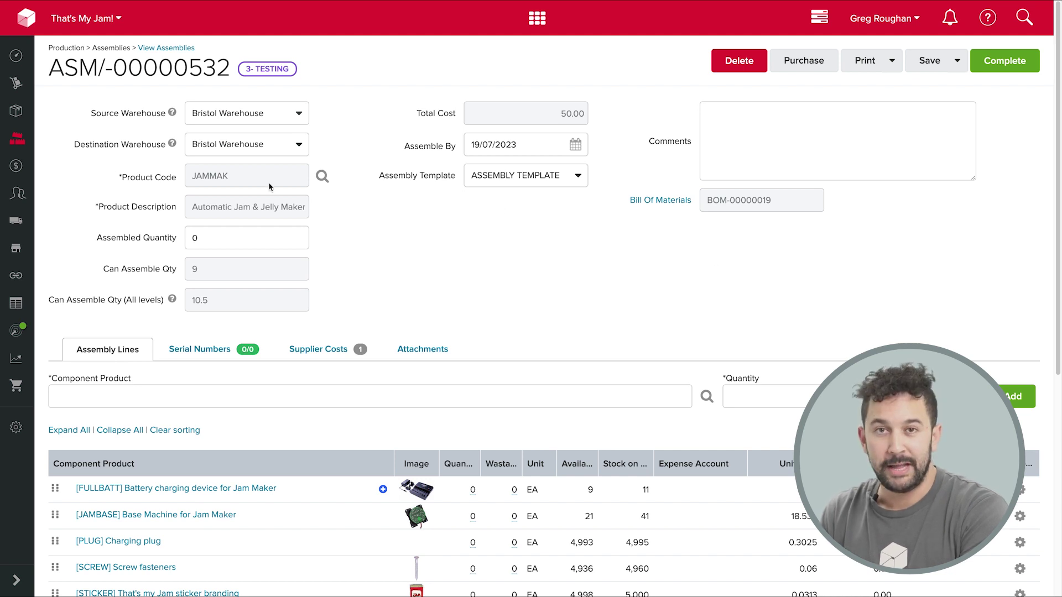
Browse the 17 bills of materials, from BOM-00000022 Bulk Sugar down to BOM-00000001
mouse_move(8, 150)
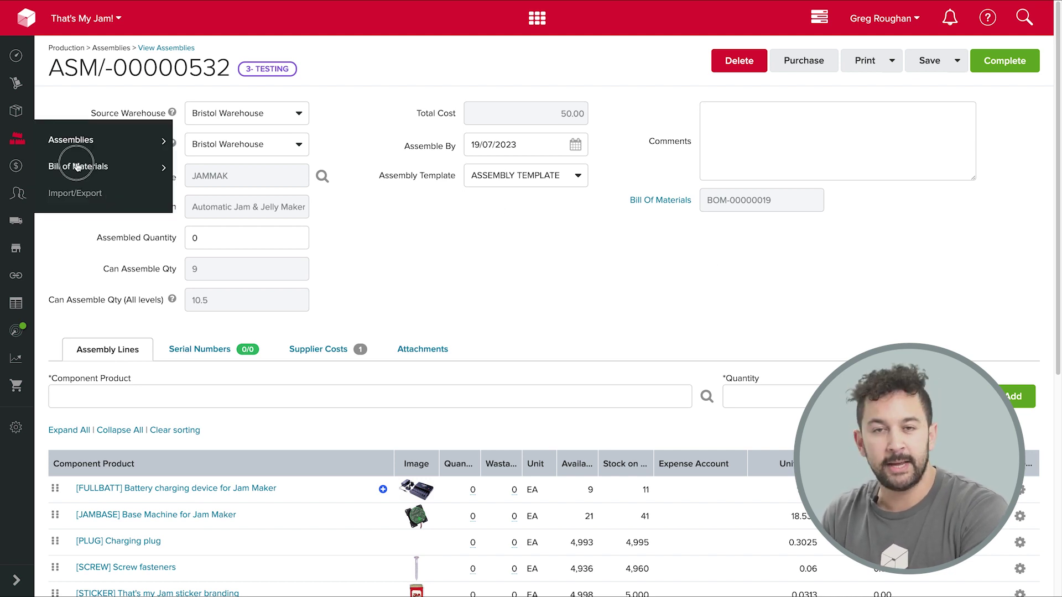
click(77, 167)
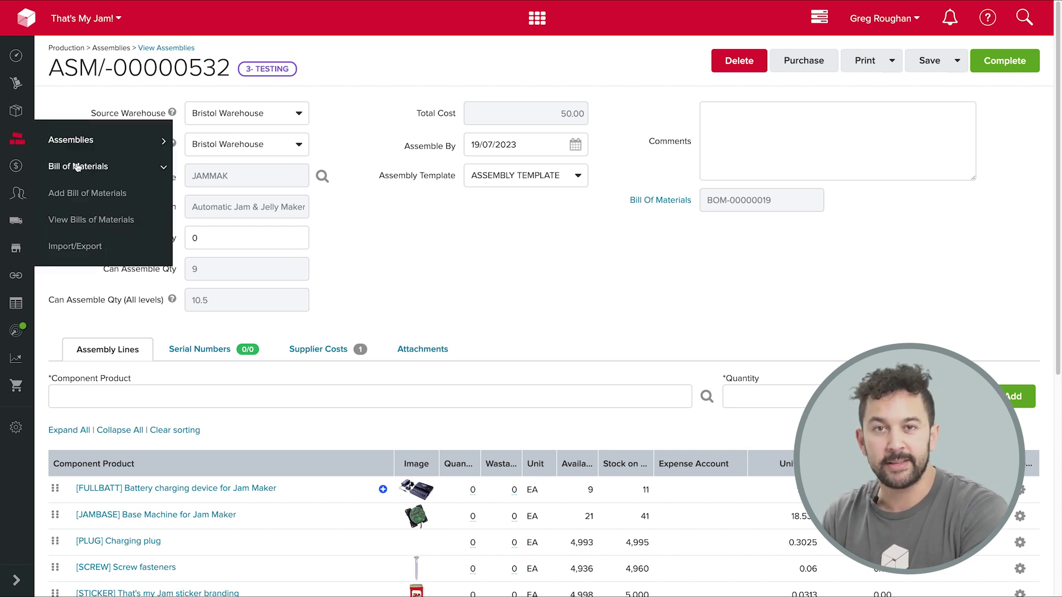
click(101, 221)
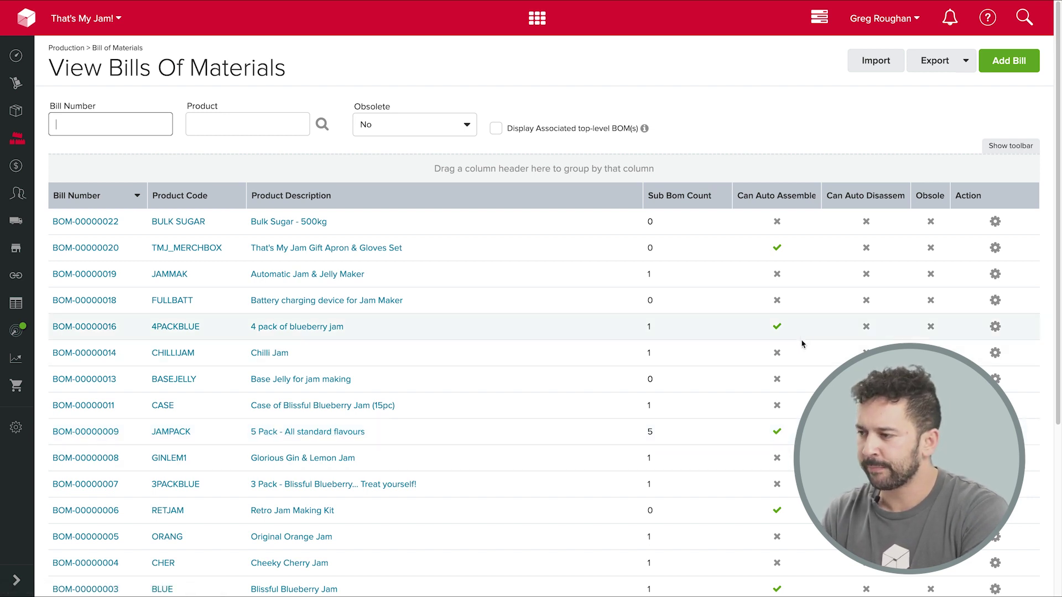
scroll(802, 345, down, 1)
scroll(802, 345, down, 1)
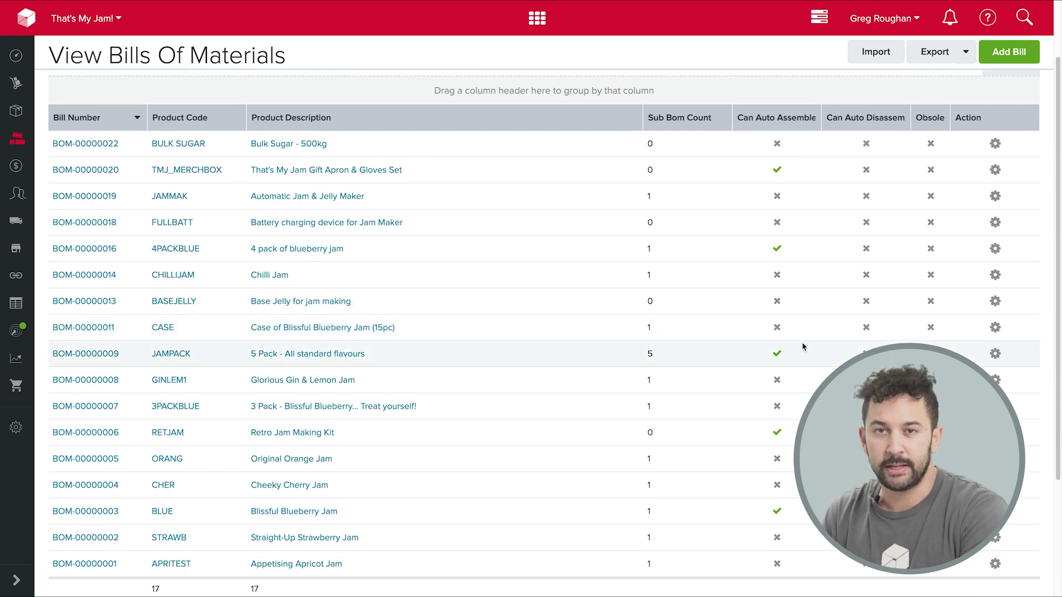
scroll(803, 344, up, 2)
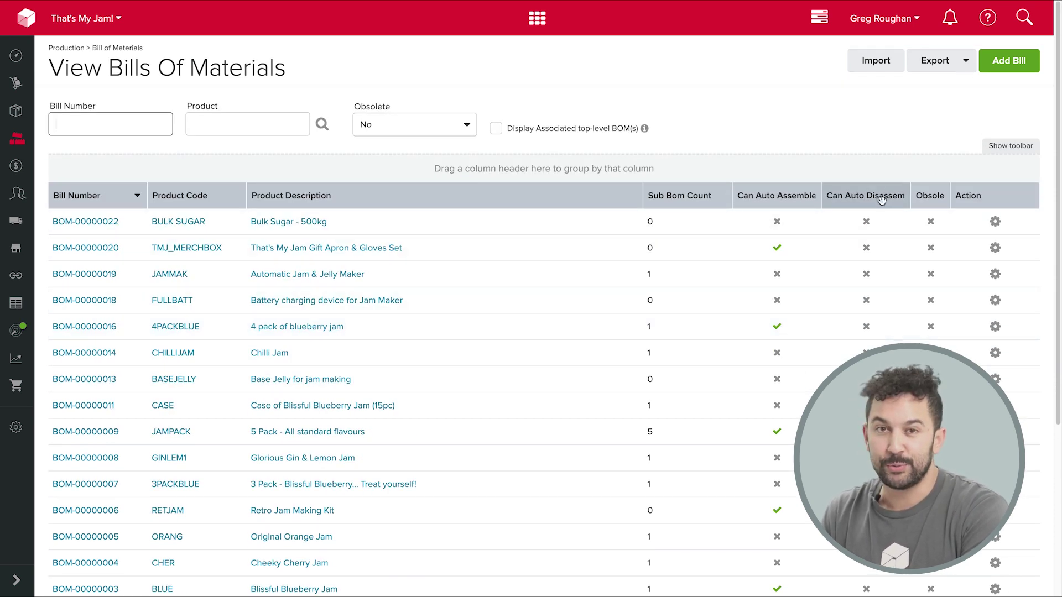
scroll(883, 199, down, 5)
scroll(882, 216, up, 5)
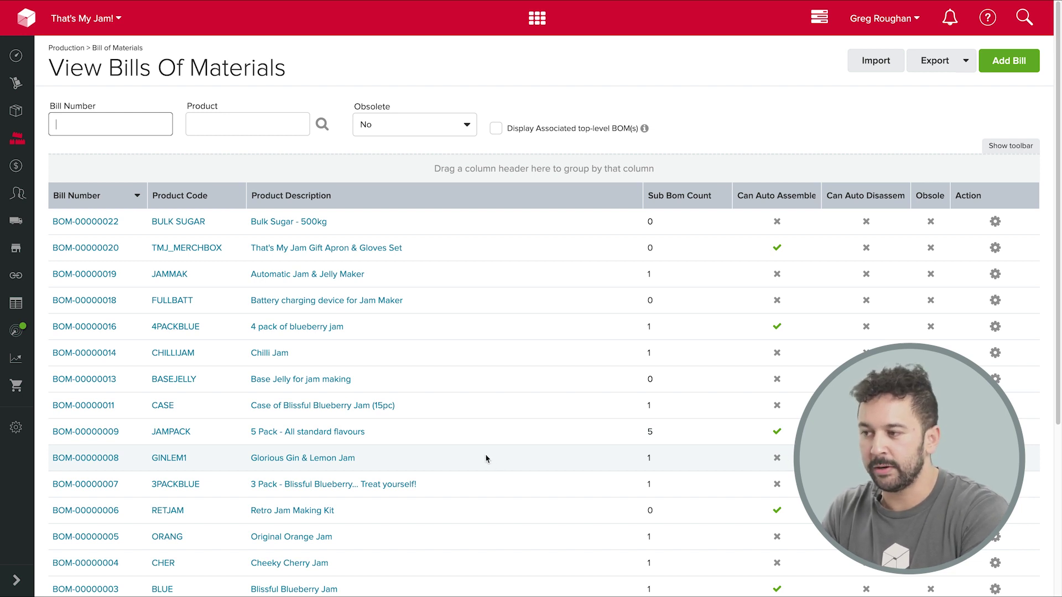
scroll(486, 458, down, 2)
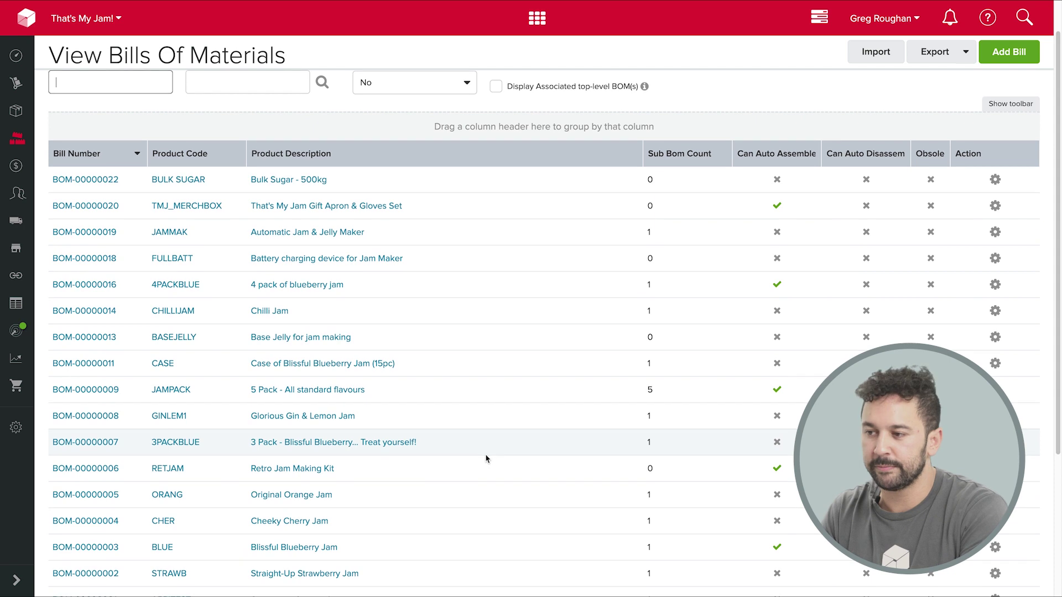
scroll(486, 459, down, 2)
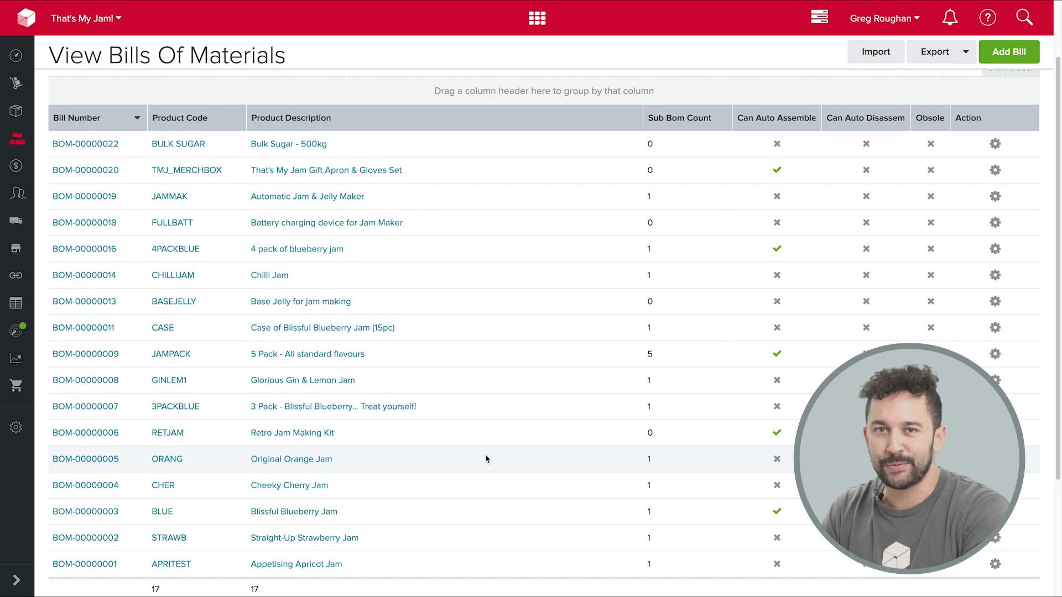
scroll(486, 458, down, 2)
scroll(419, 450, up, 5)
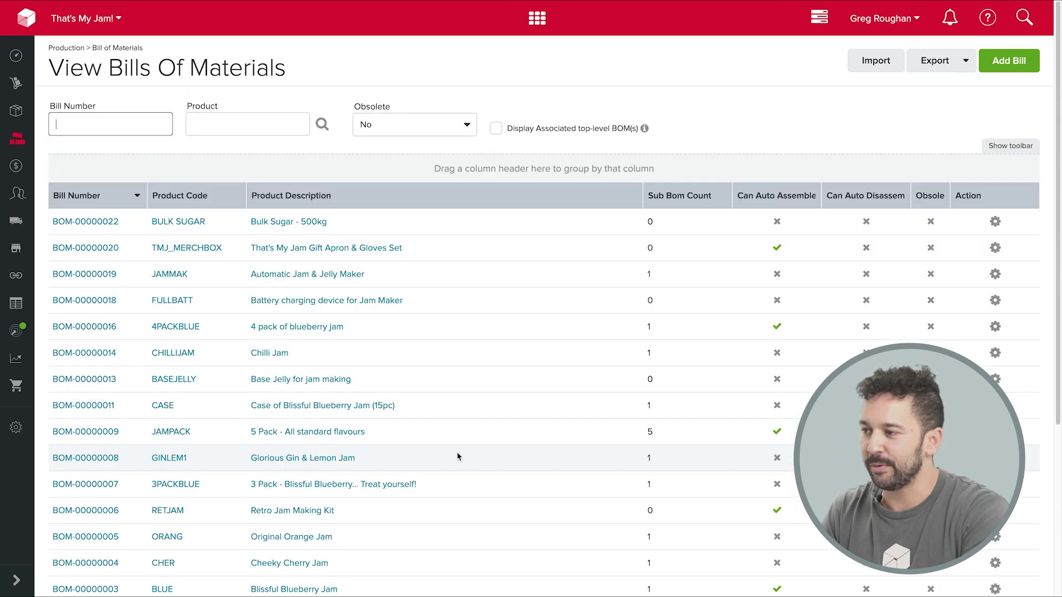
Show the Dashboard figures for the YEAR TO DATE period
click(16, 55)
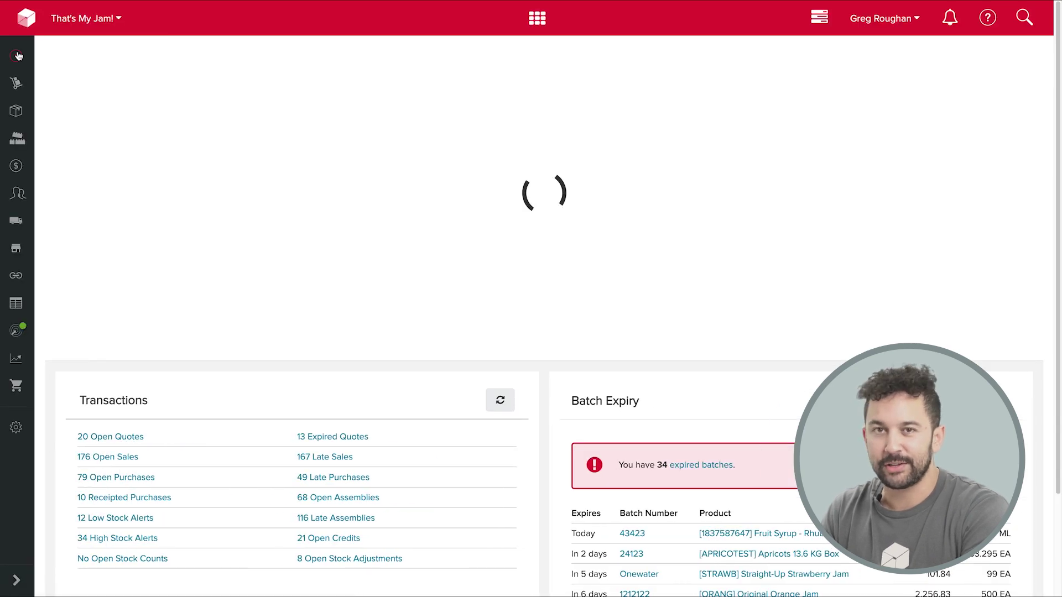
click(1027, 59)
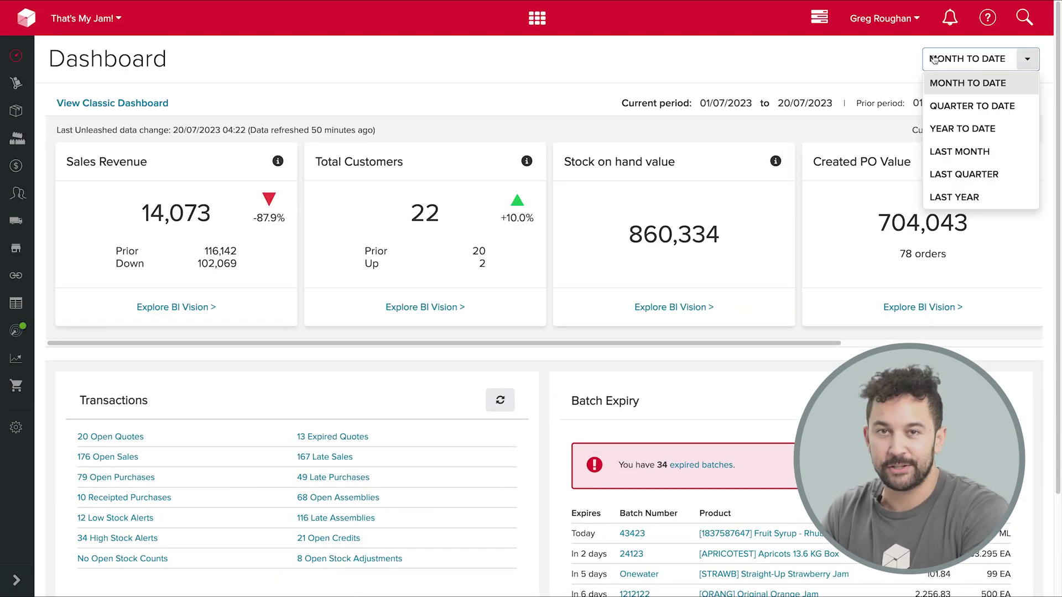
click(968, 129)
scroll(912, 203, down, 2)
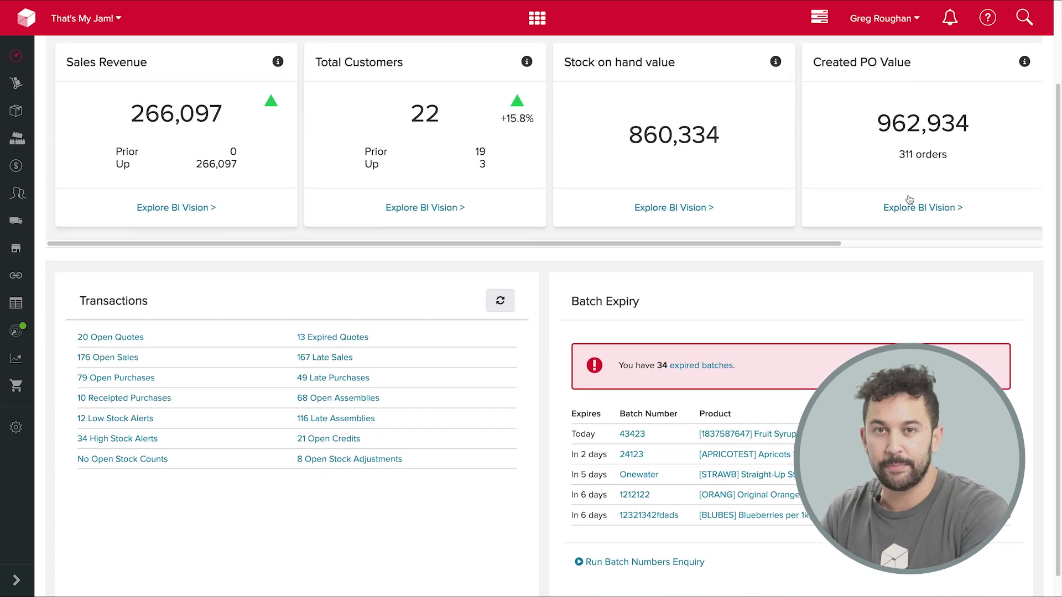